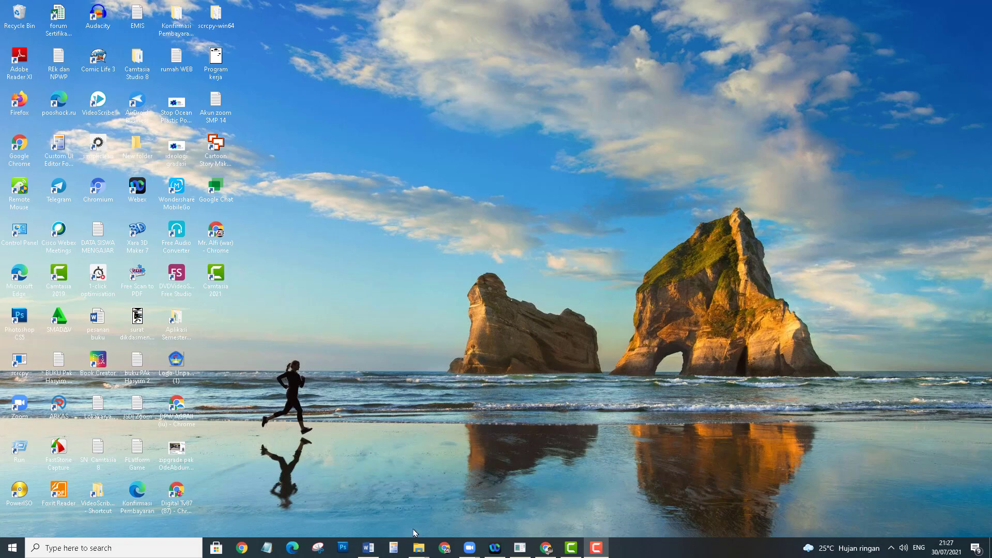
# Maximize Chrome, go to the google.com home page, and show the Google apps list
pyautogui.click(448, 549)
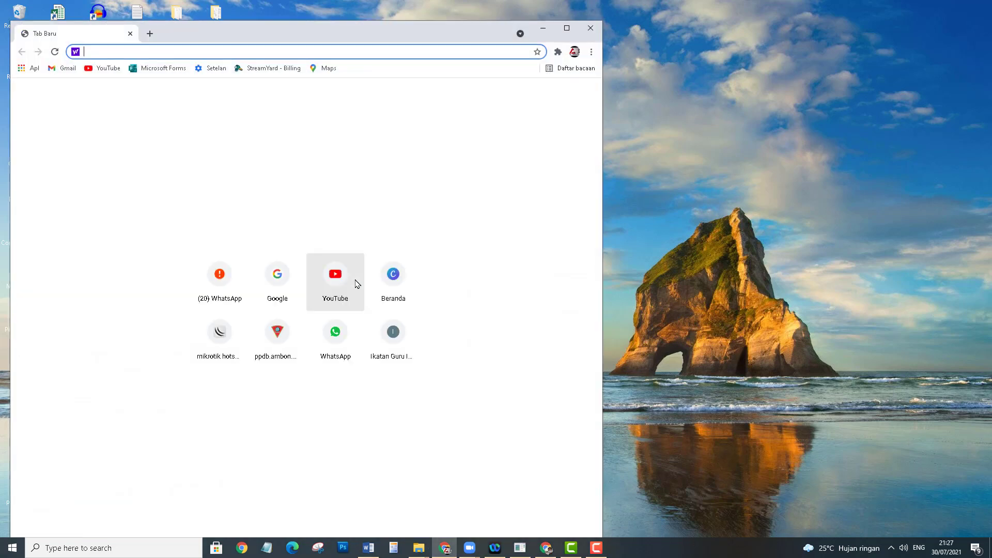
pyautogui.click(566, 28)
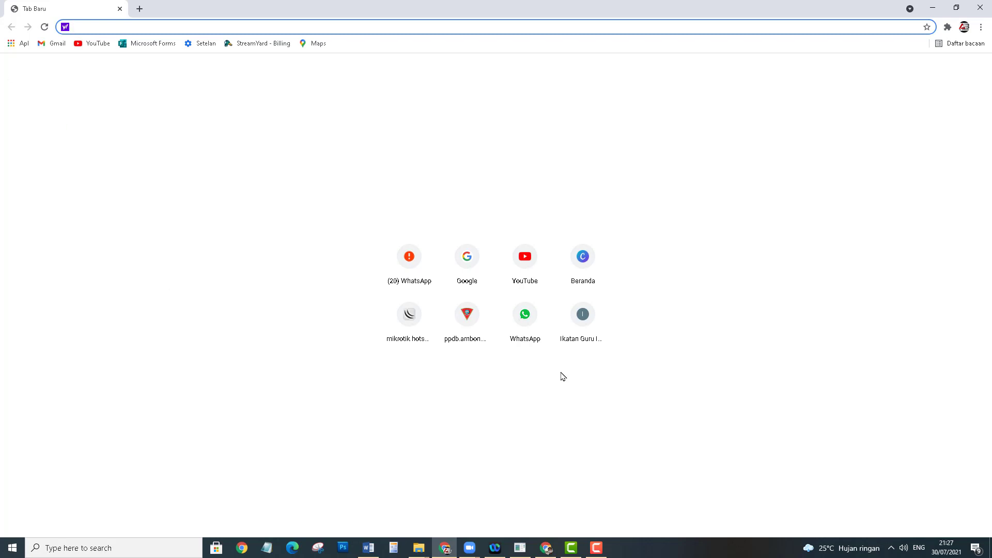
pyautogui.click(467, 268)
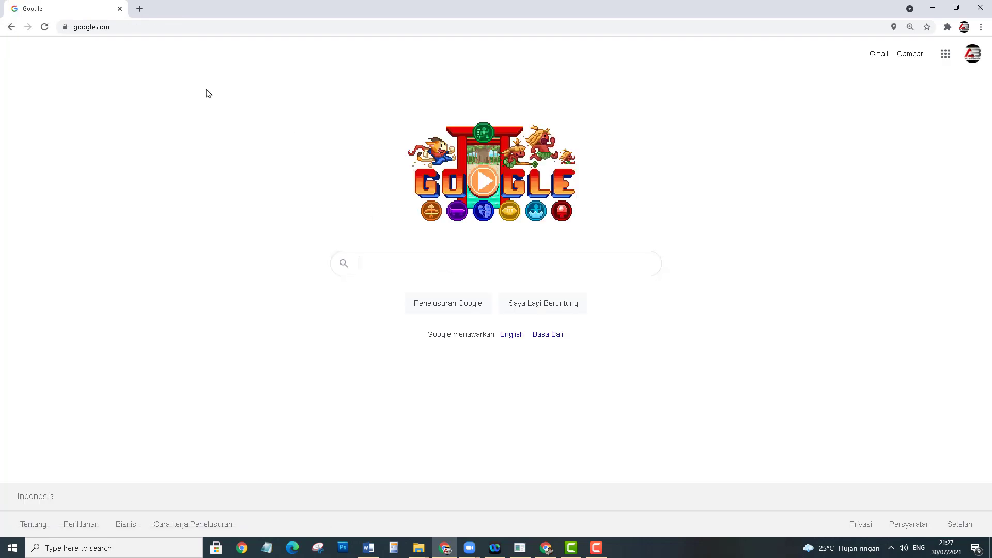
pyautogui.click(945, 56)
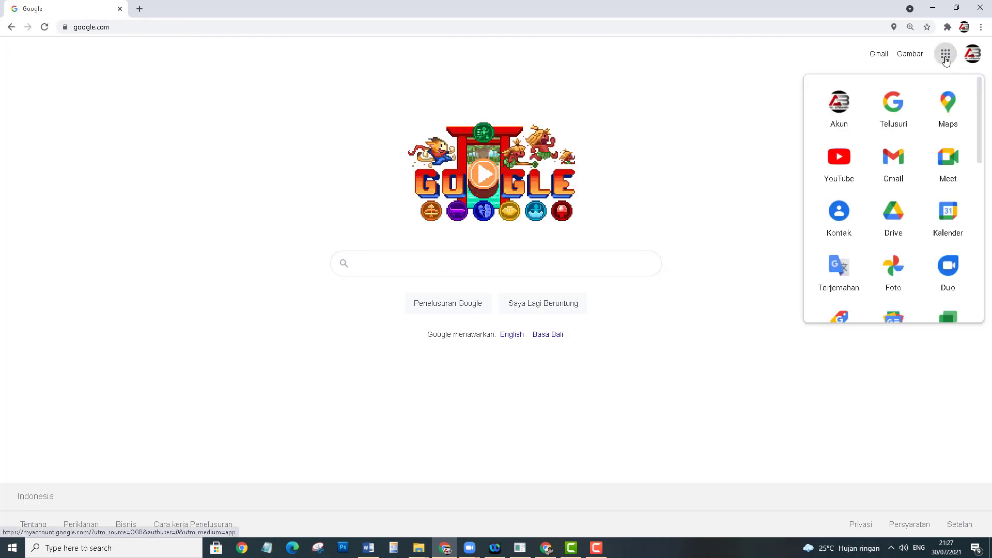
# Open Google Drive and scroll through My Drive's folders and files, such as 1.pdf and 1.png
pyautogui.click(894, 222)
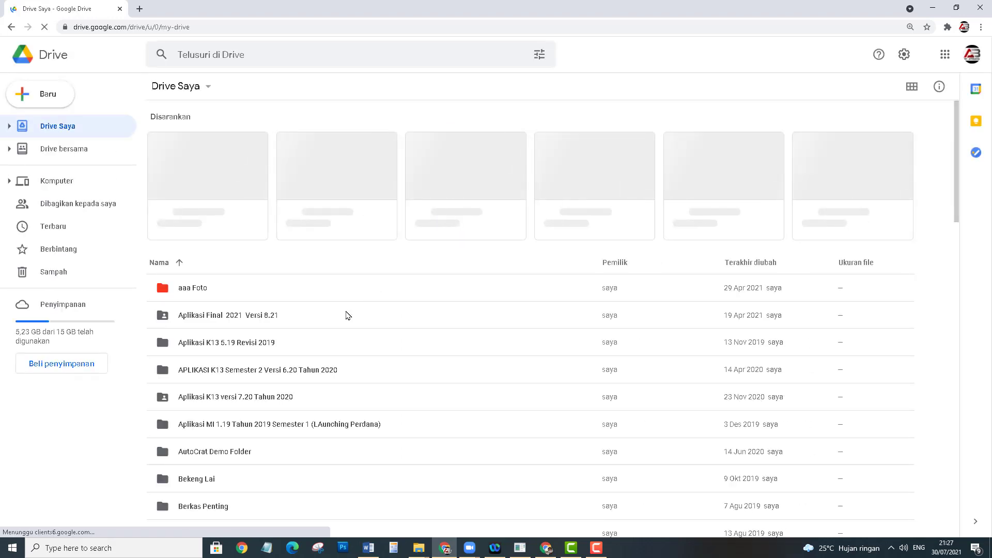
pyautogui.scroll(-5, 310, 315)
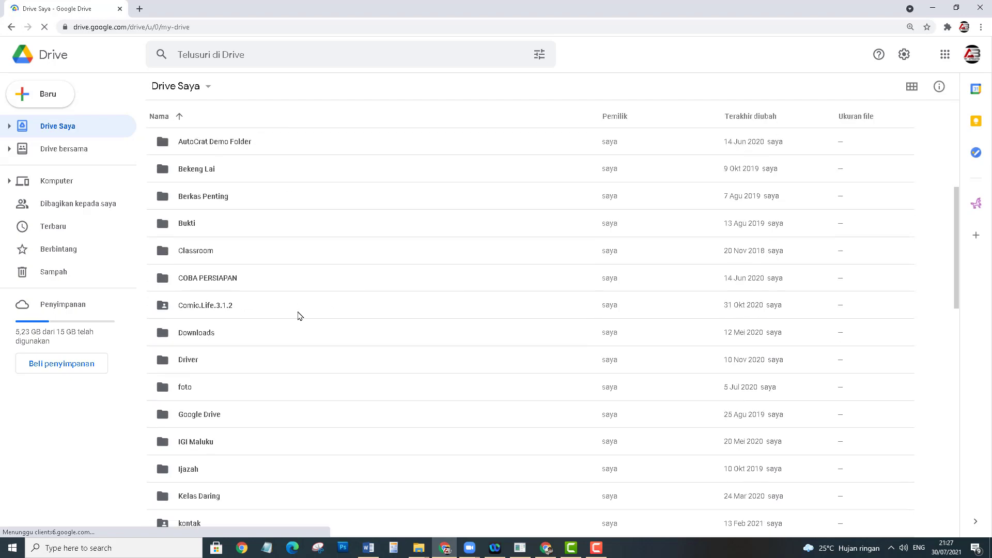
pyautogui.scroll(5, 300, 315)
pyautogui.scroll(-2, 298, 316)
pyautogui.scroll(-2, 298, 317)
pyautogui.scroll(-5, 297, 317)
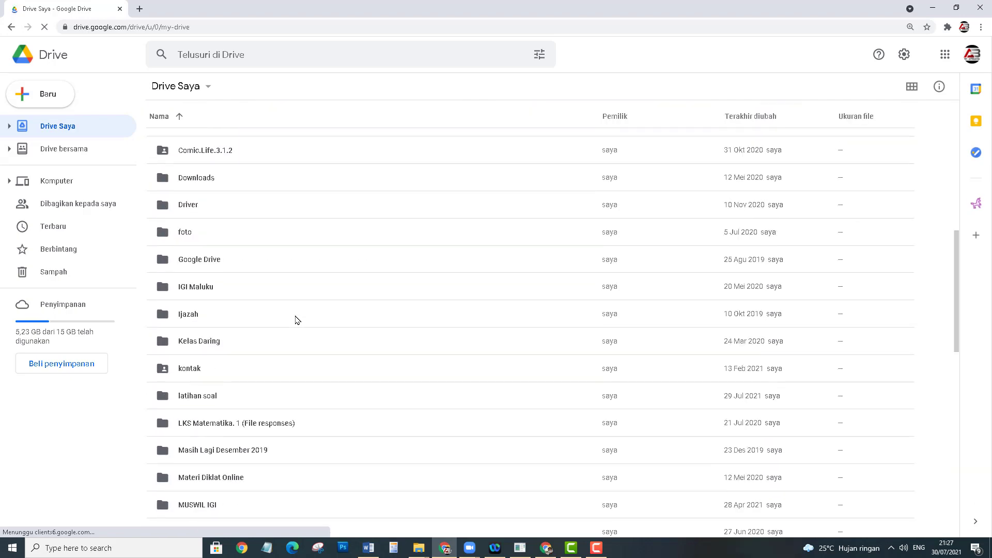
pyautogui.scroll(-1, 297, 320)
pyautogui.scroll(-1, 297, 321)
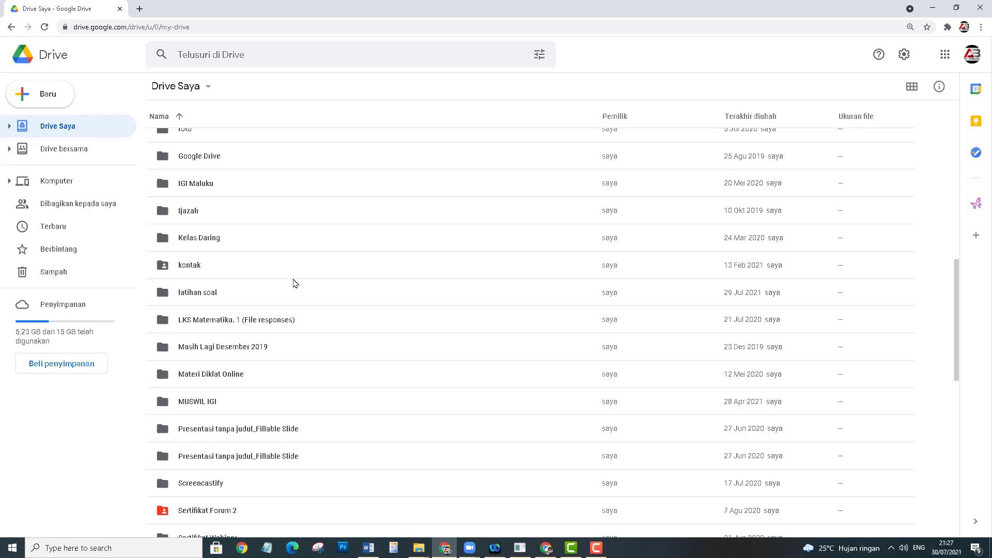
pyautogui.scroll(-1, 248, 289)
pyautogui.scroll(-2, 248, 292)
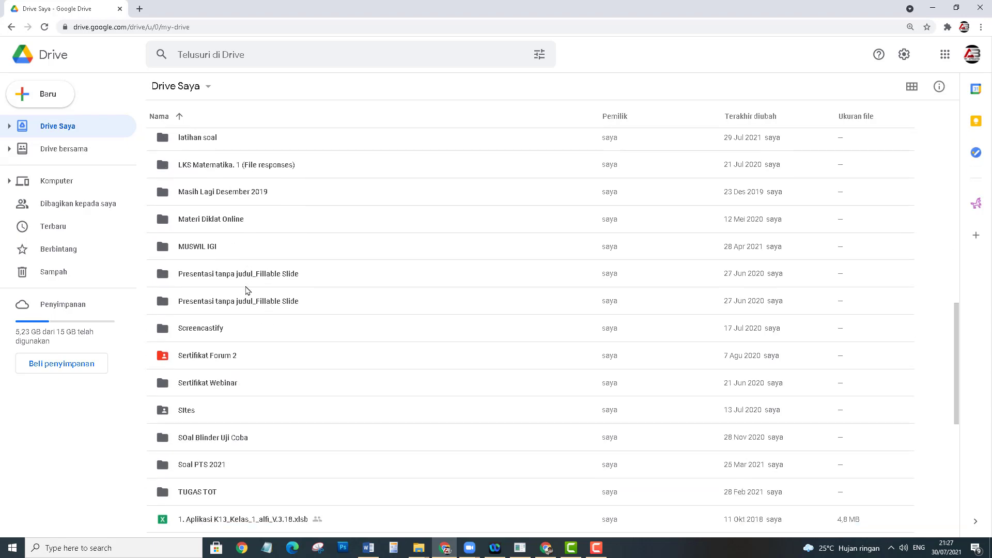
pyautogui.scroll(-2, 248, 292)
pyautogui.scroll(-2, 248, 292)
pyautogui.scroll(3, 249, 292)
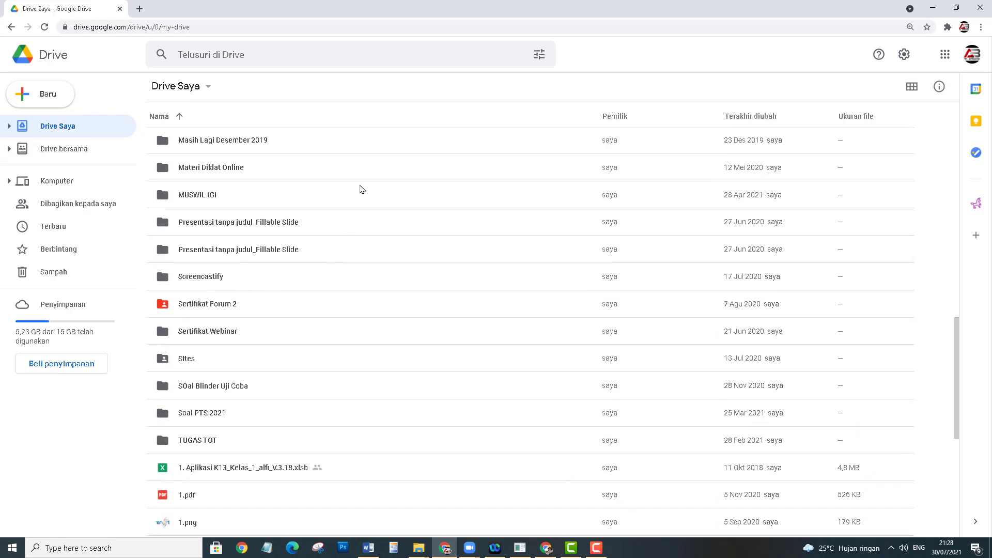
# Create a new folder named 'Dokumen Sekolah' in My Drive and open it
pyautogui.click(48, 102)
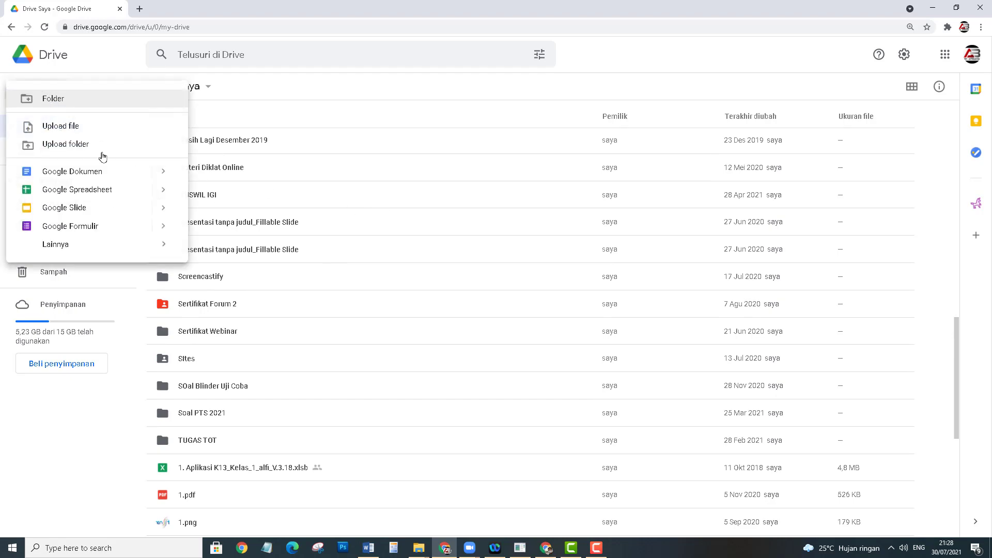
pyautogui.click(54, 103)
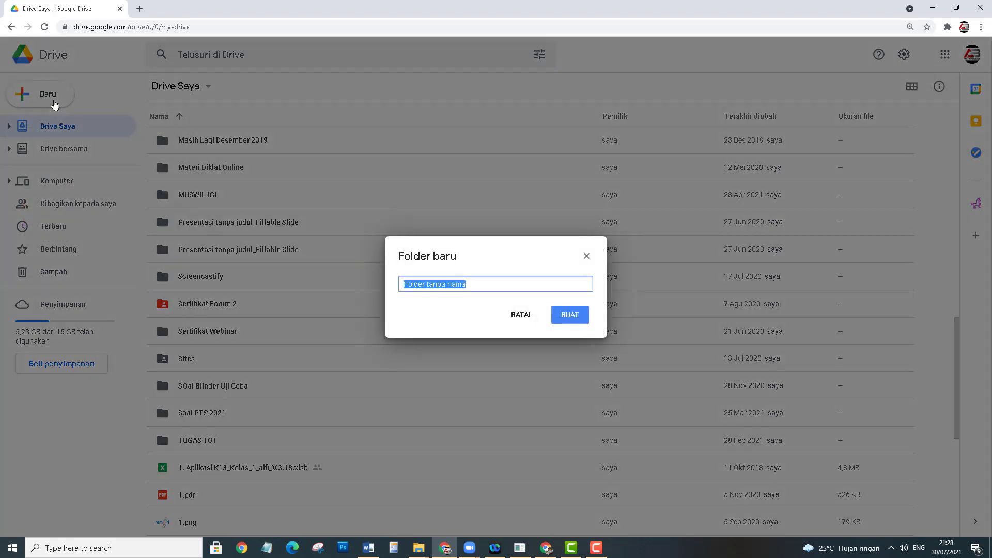
pyautogui.write('Do')
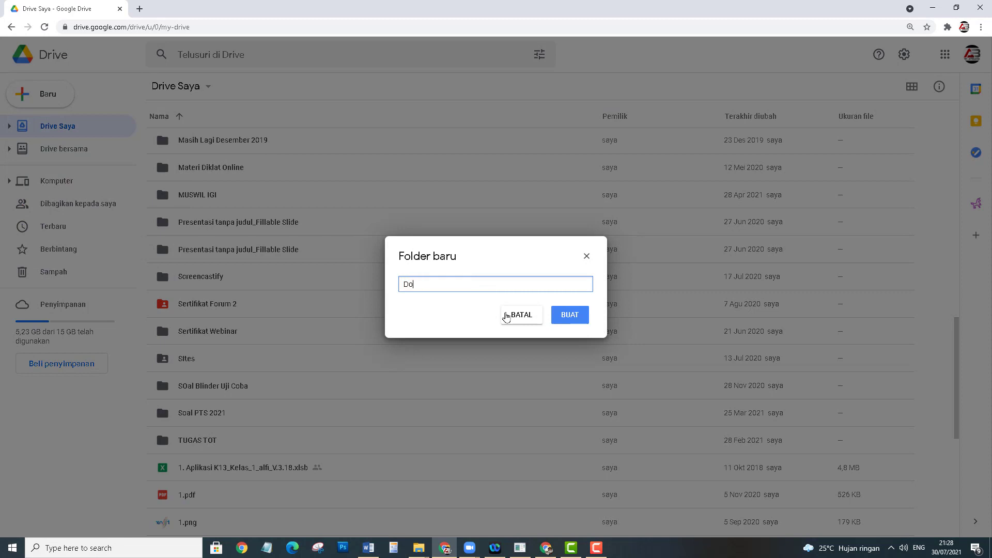
pyautogui.write('kumen S')
pyautogui.write('ekla')
pyautogui.press('BackSpace')
pyautogui.press('BackSpace')
pyautogui.write('o')
pyautogui.write('la')
pyautogui.click(571, 317)
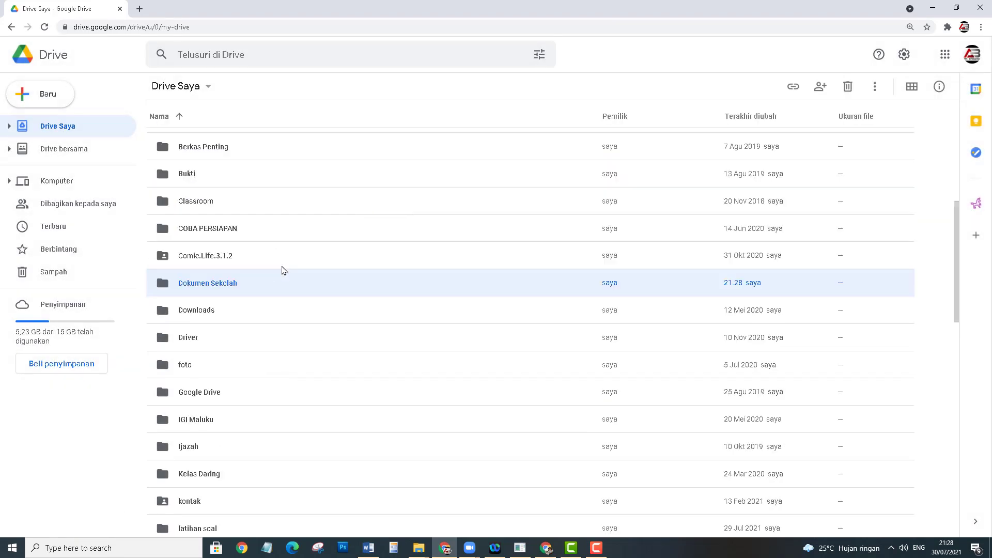
pyautogui.doubleClick(210, 289)
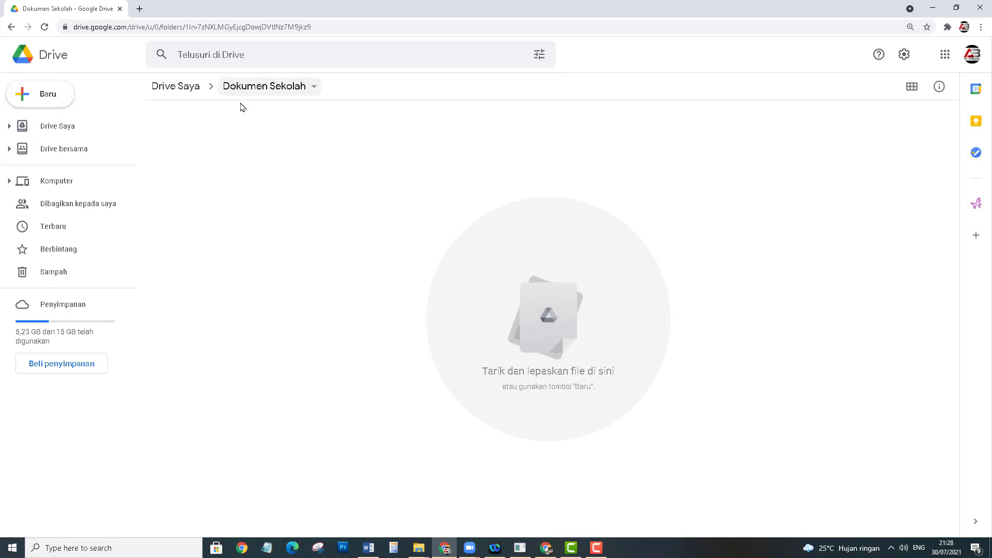
# Upload Dokumen I KTSP 2019.docx from the local Kurikulum folders into Dokumen Sekolah
pyautogui.click(44, 102)
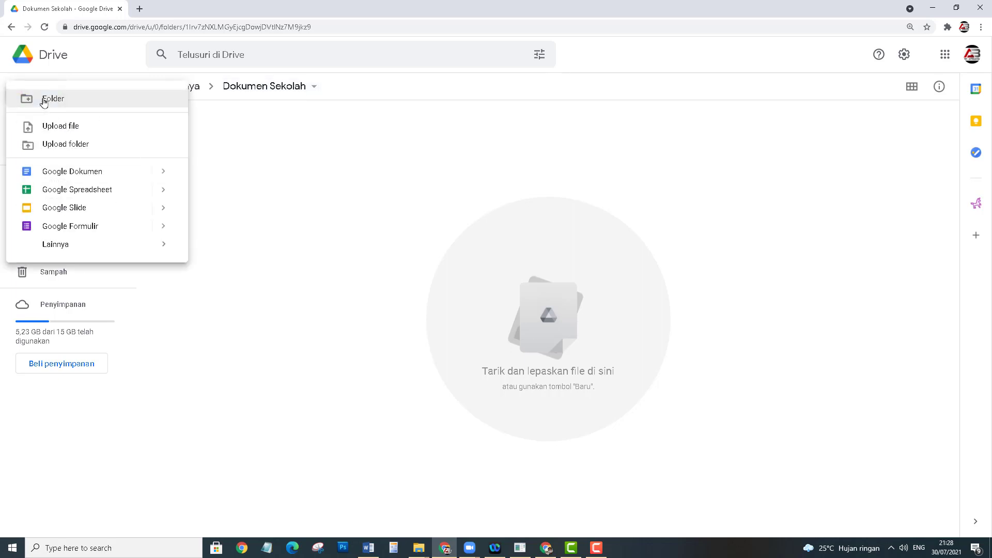
pyautogui.click(62, 126)
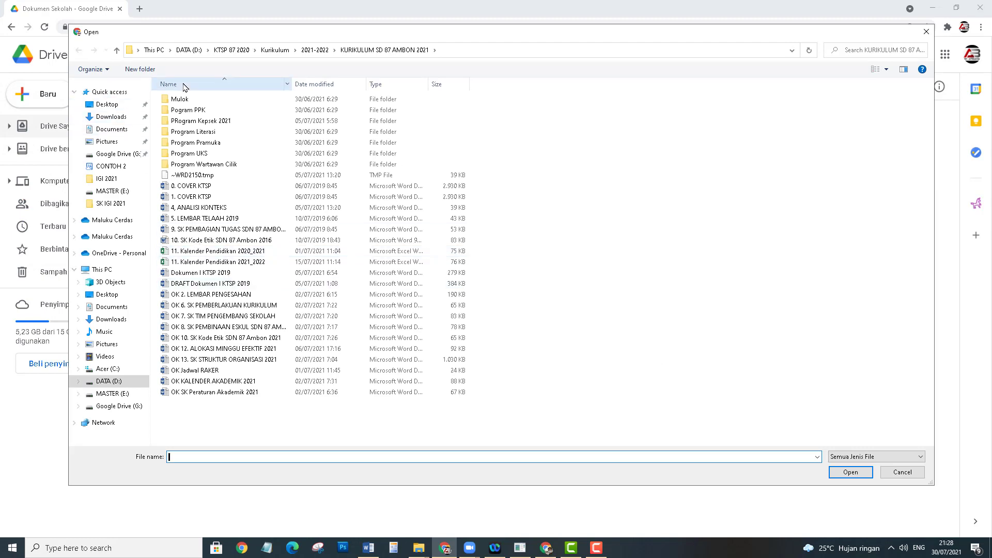
pyautogui.click(314, 50)
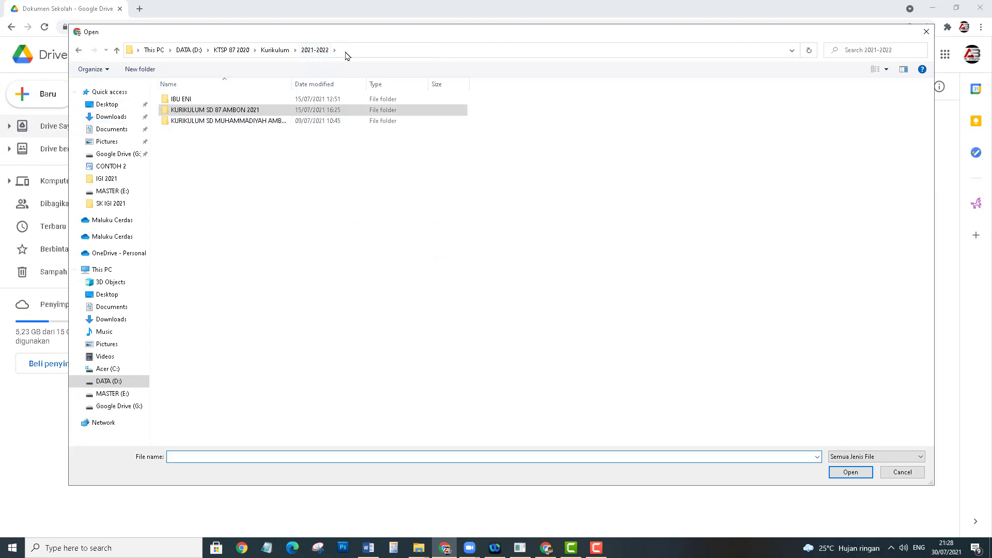
pyautogui.click(275, 50)
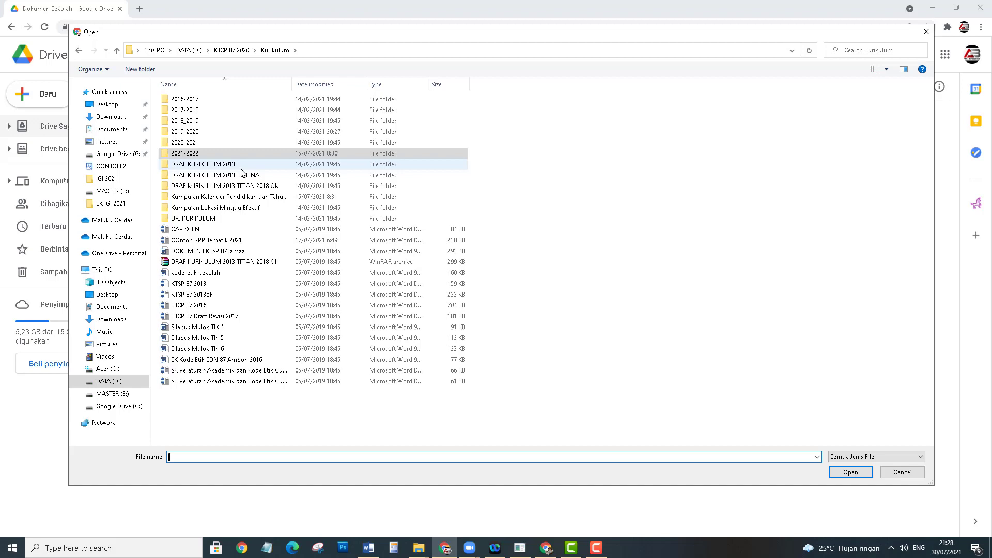
pyautogui.doubleClick(192, 122)
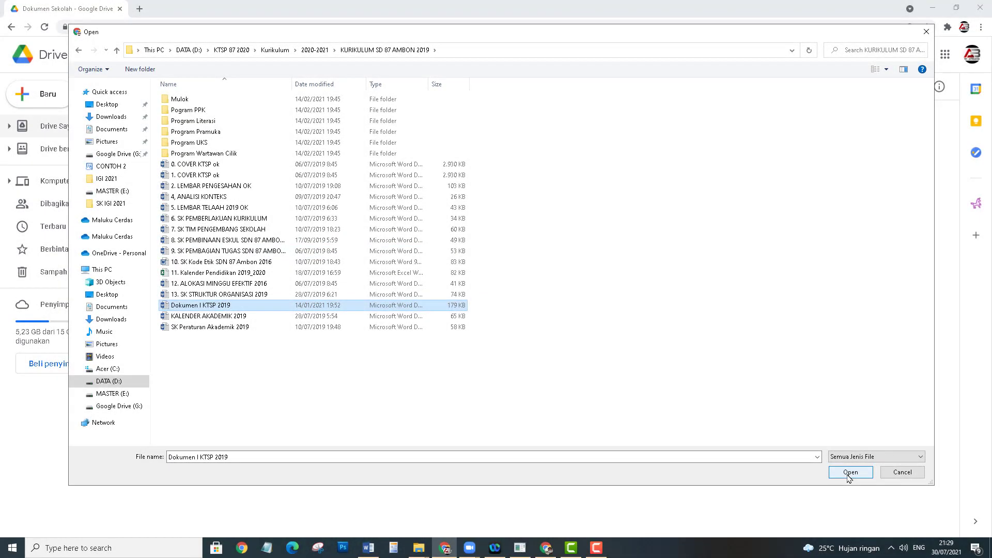
pyautogui.click(850, 473)
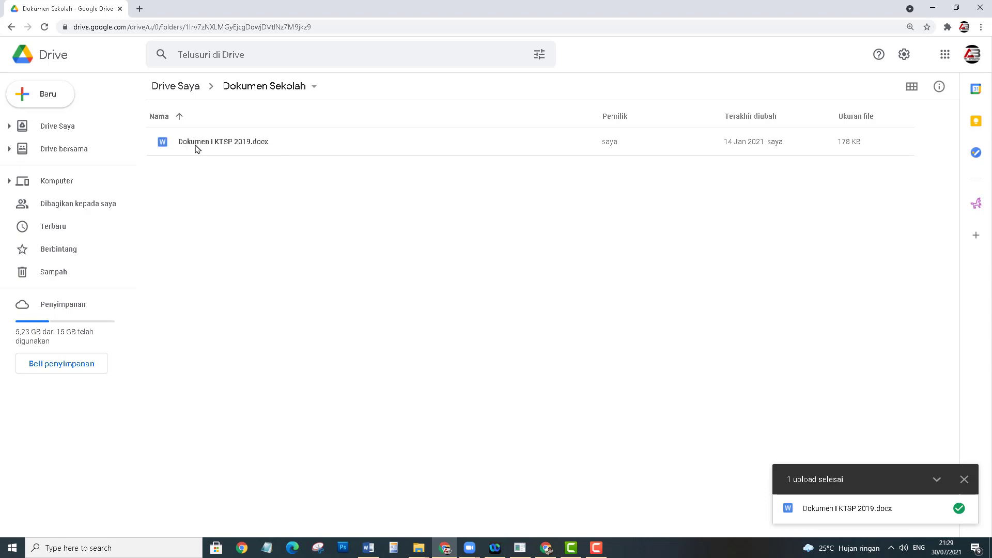
# Open Dokumen I KTSP 2019.docx with Google Dokumen from its right-click menu
pyautogui.rightClick(196, 149)
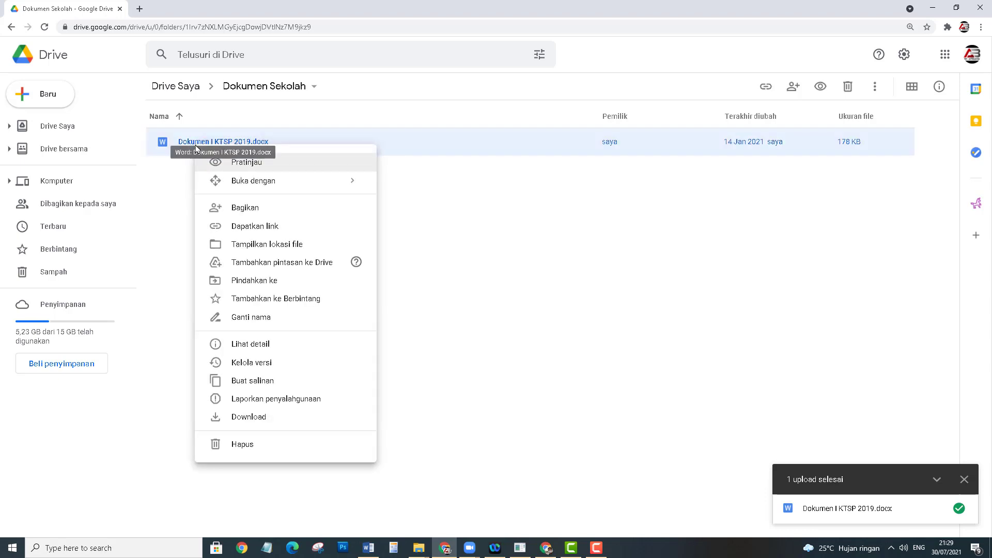
pyautogui.moveTo(254, 181)
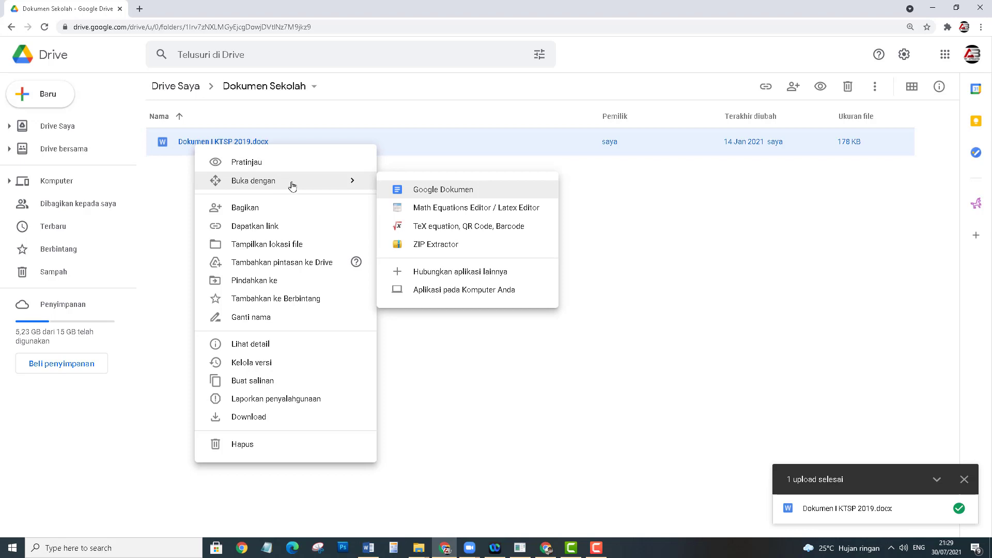
pyautogui.click(441, 197)
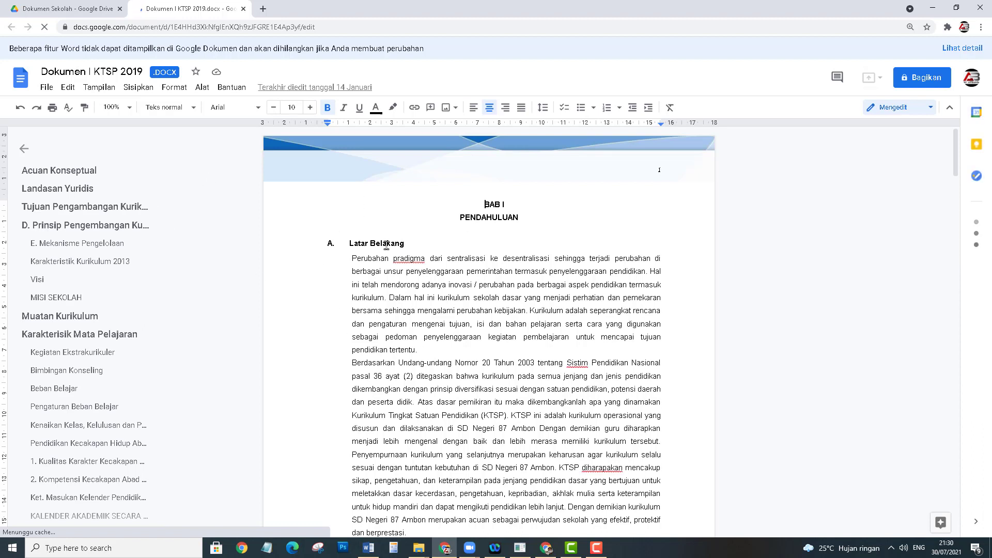
# Save the .docx as a Google Docs copy, close the .docx tab, and return to Drive
pyautogui.click(47, 92)
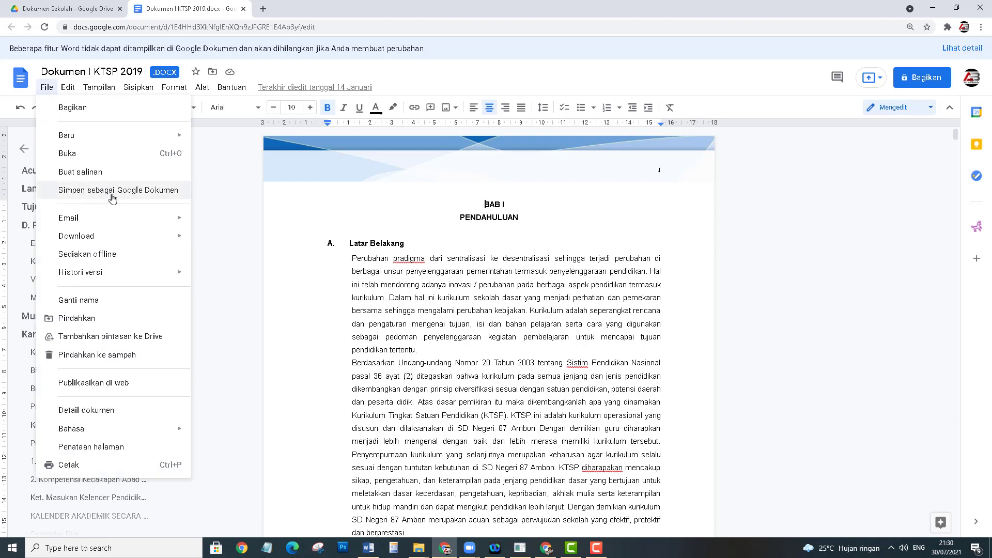
pyautogui.click(130, 192)
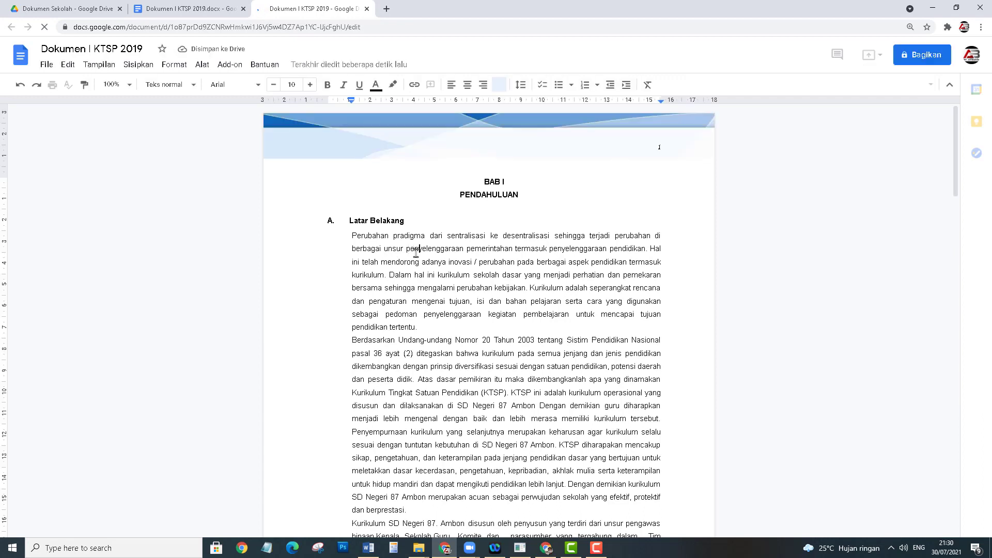
pyautogui.click(243, 8)
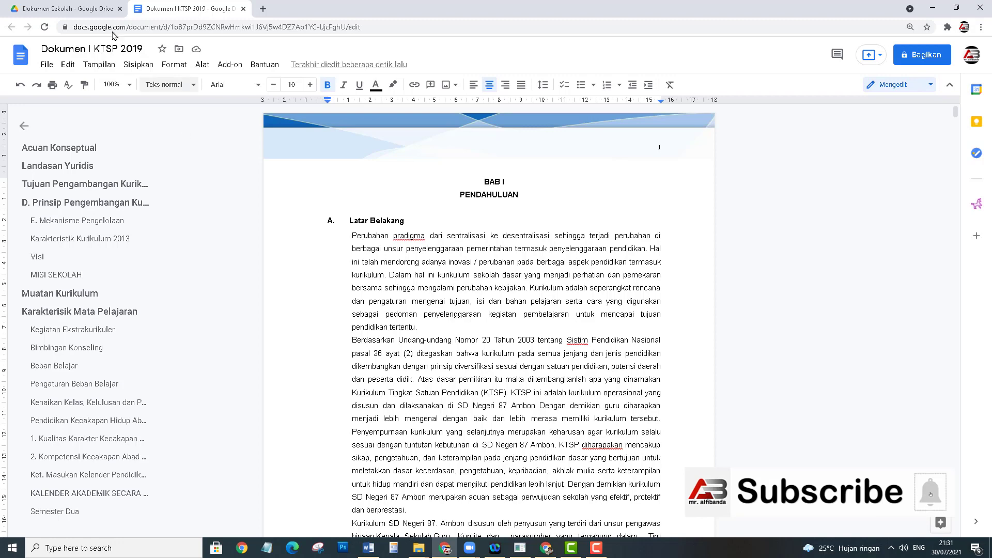
pyautogui.click(62, 9)
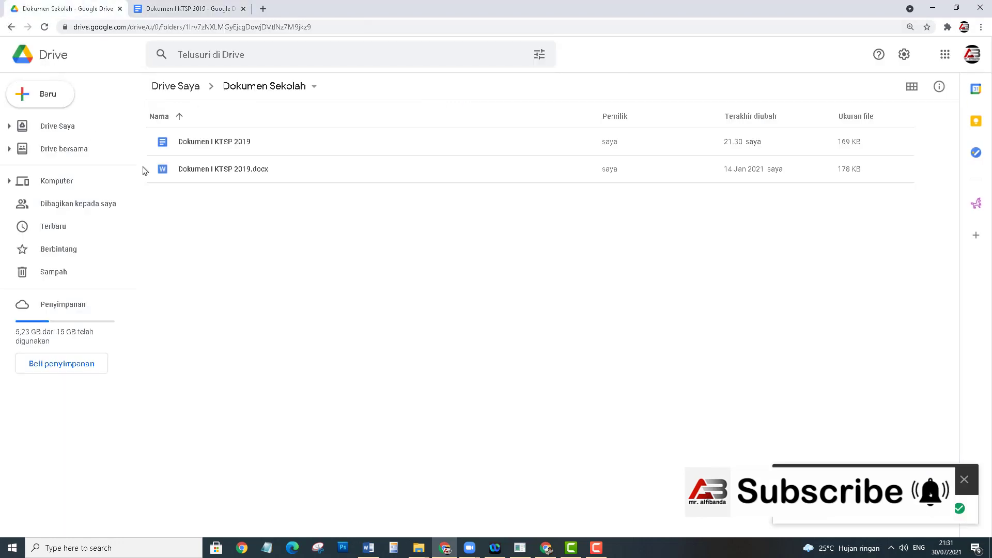
# Move the original Dokumen I KTSP 2019.docx to the trash, confirming the deletion
pyautogui.click(196, 169)
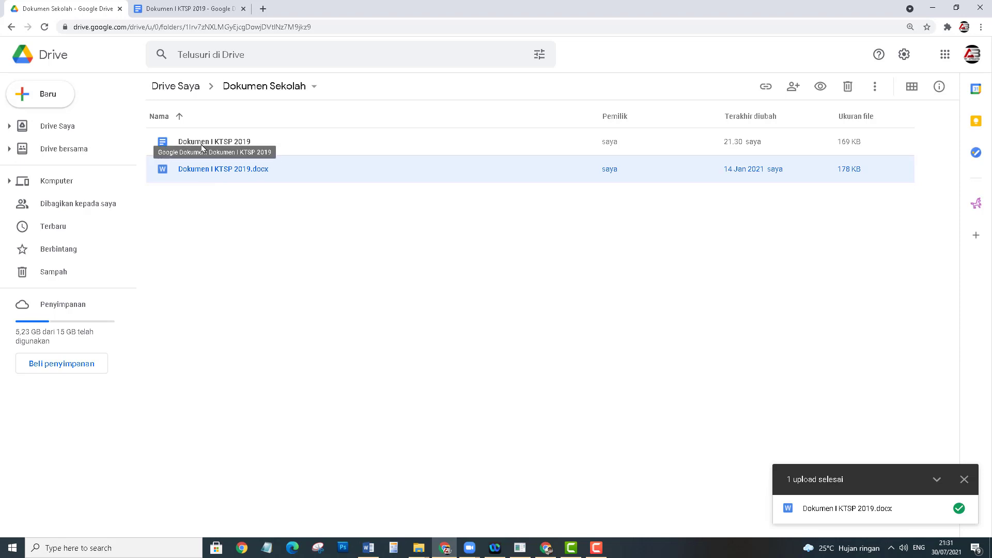
pyautogui.click(198, 150)
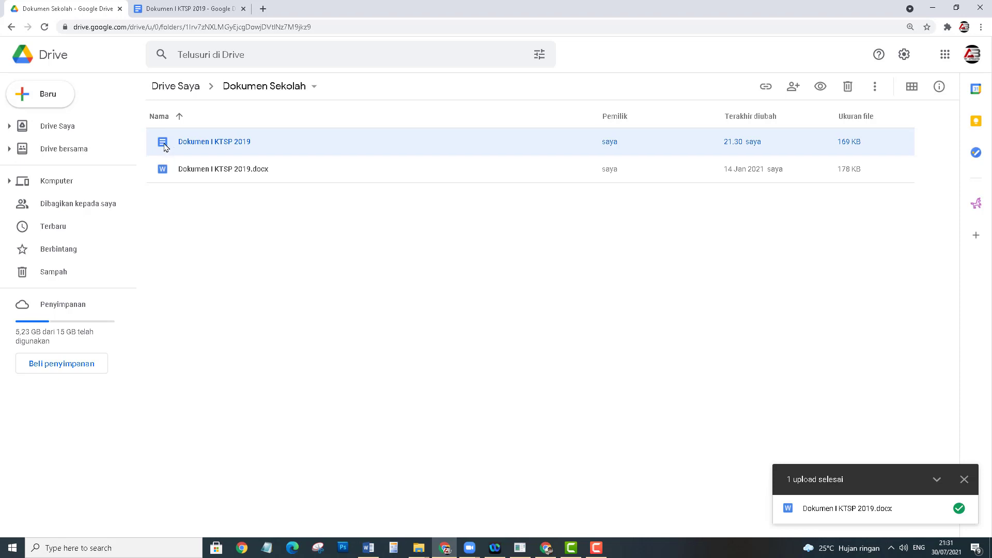
pyautogui.click(169, 173)
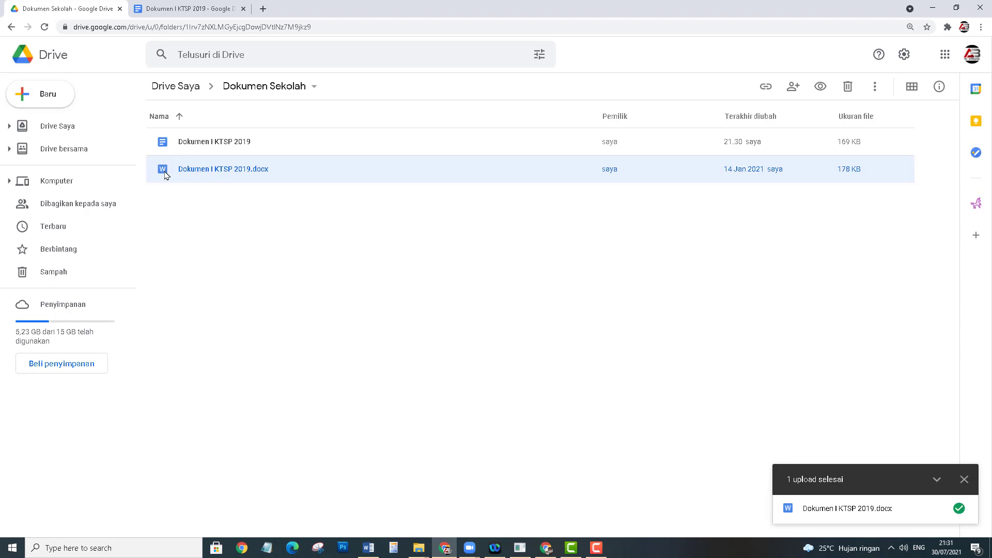
pyautogui.press('Delete')
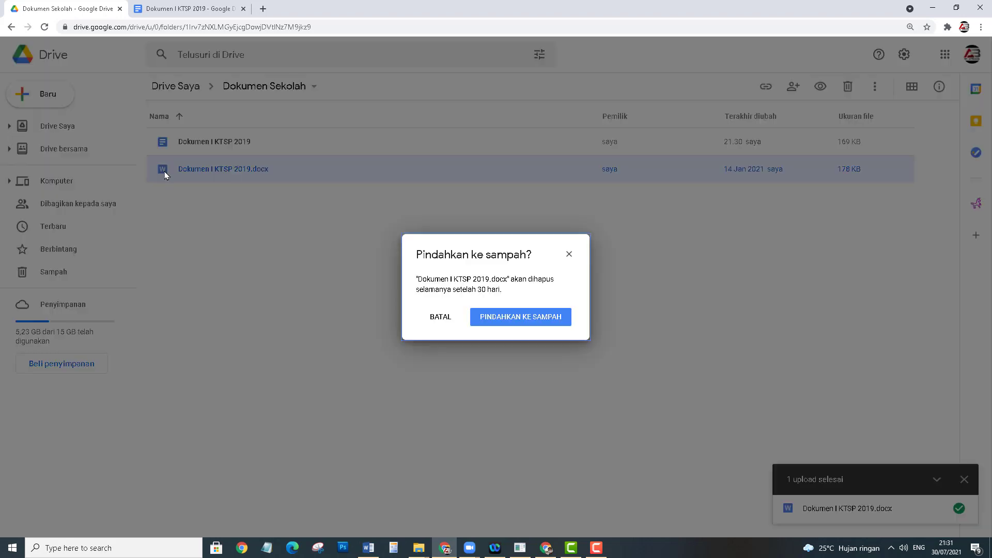
pyautogui.click(538, 317)
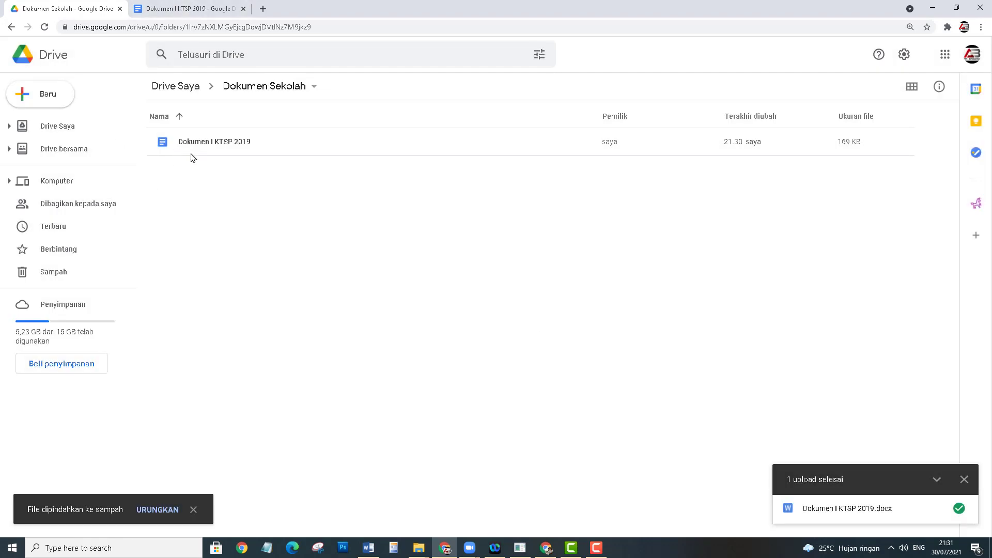
# Switch to the converted Dokumen I KTSP 2019 tab, scroll its pages, and click into the first paragraph
pyautogui.click(189, 8)
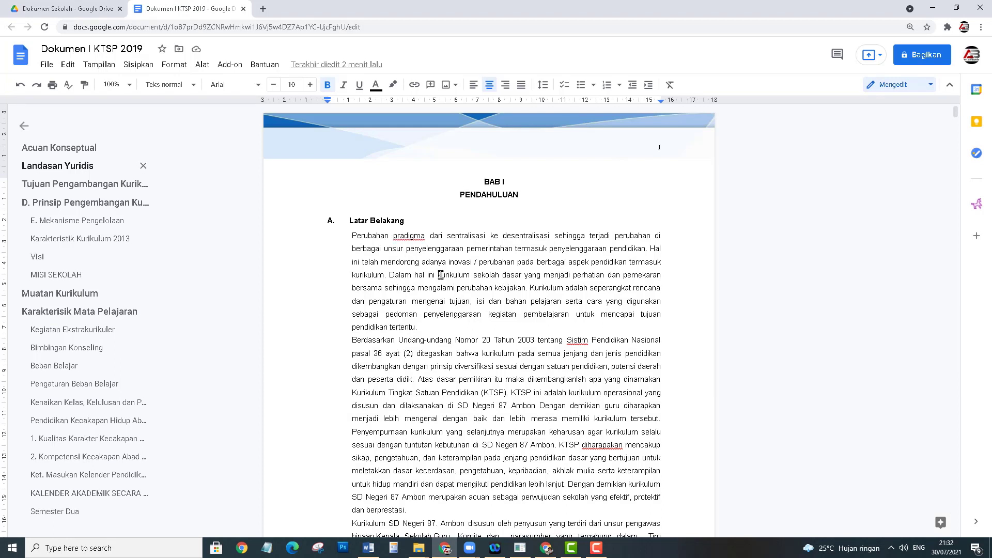
pyautogui.scroll(-6, 408, 262)
pyautogui.scroll(-3, 660, 287)
pyautogui.scroll(-6, 660, 286)
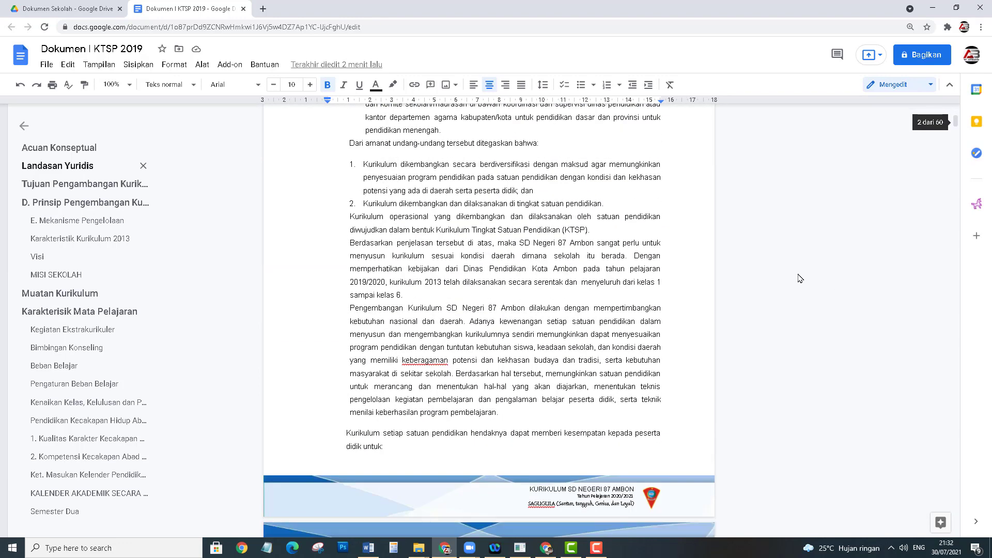
pyautogui.scroll(6, 660, 287)
pyautogui.scroll(7, 659, 287)
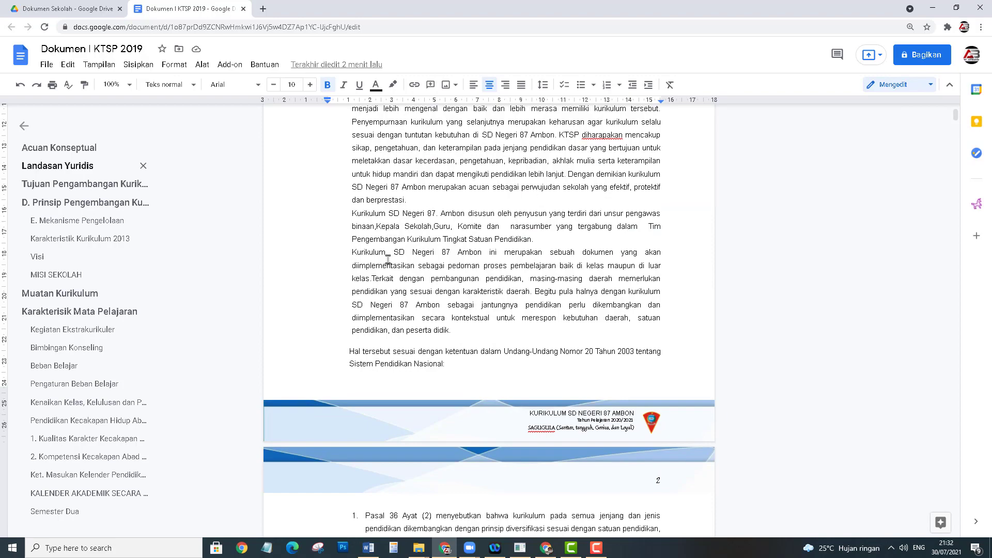
pyautogui.scroll(4, 389, 258)
pyautogui.scroll(-10, 488, 288)
pyautogui.scroll(-8, 488, 288)
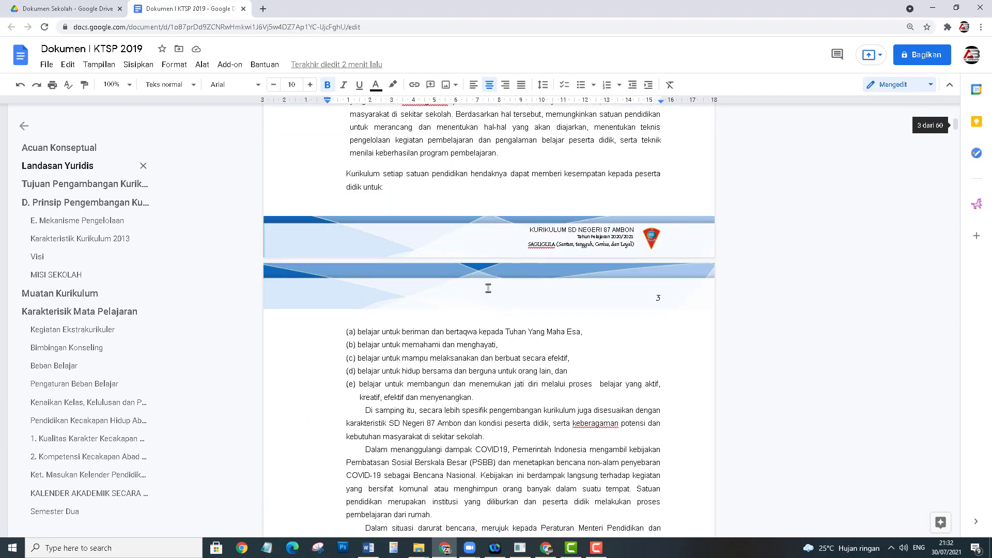
pyautogui.scroll(-5, 488, 288)
pyautogui.scroll(-5, 488, 289)
pyautogui.scroll(-5, 517, 300)
pyautogui.scroll(-4, 550, 314)
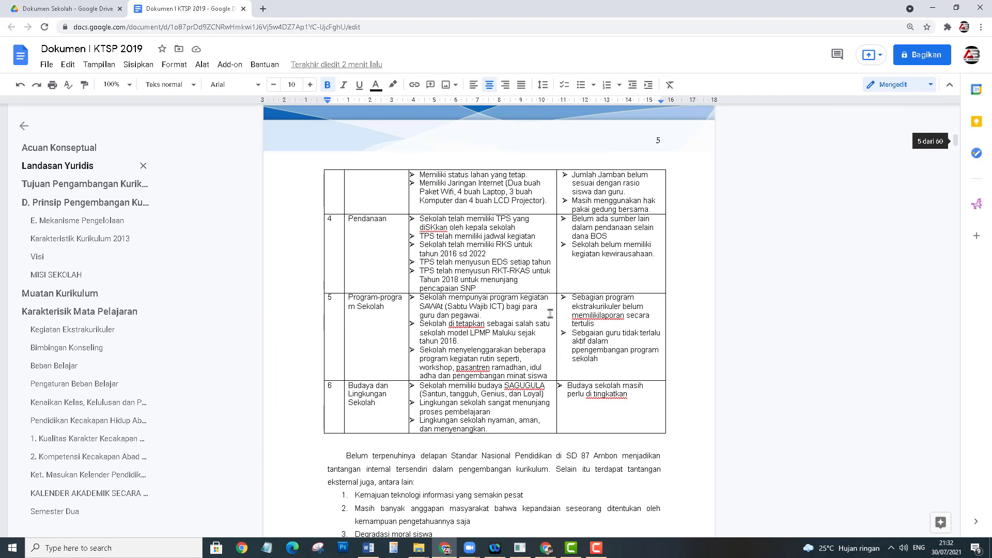
pyautogui.scroll(-8, 551, 313)
pyautogui.scroll(-8, 537, 314)
pyautogui.scroll(-7, 517, 315)
pyautogui.scroll(-7, 487, 318)
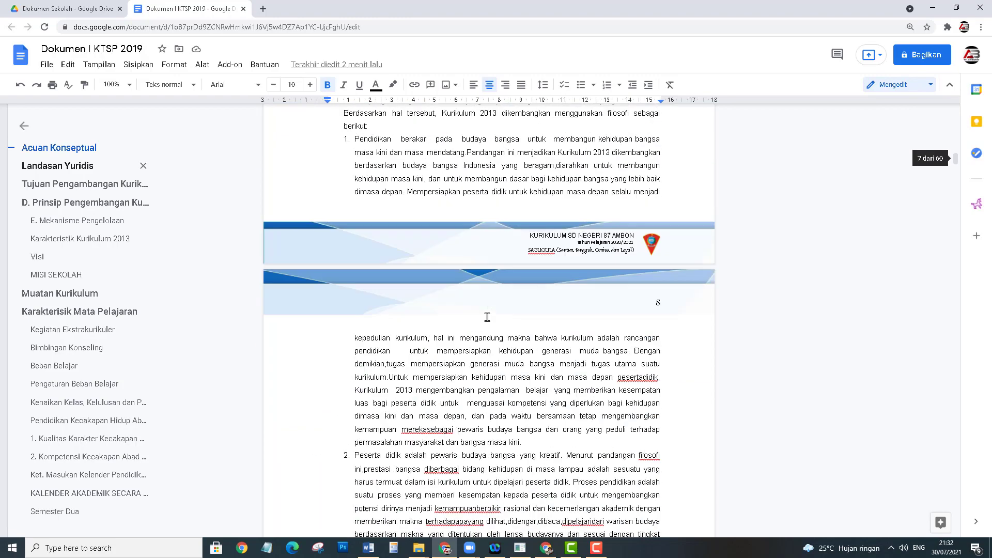
pyautogui.scroll(-2, 487, 317)
pyautogui.moveTo(957, 162); pyautogui.dragTo(956, 113)
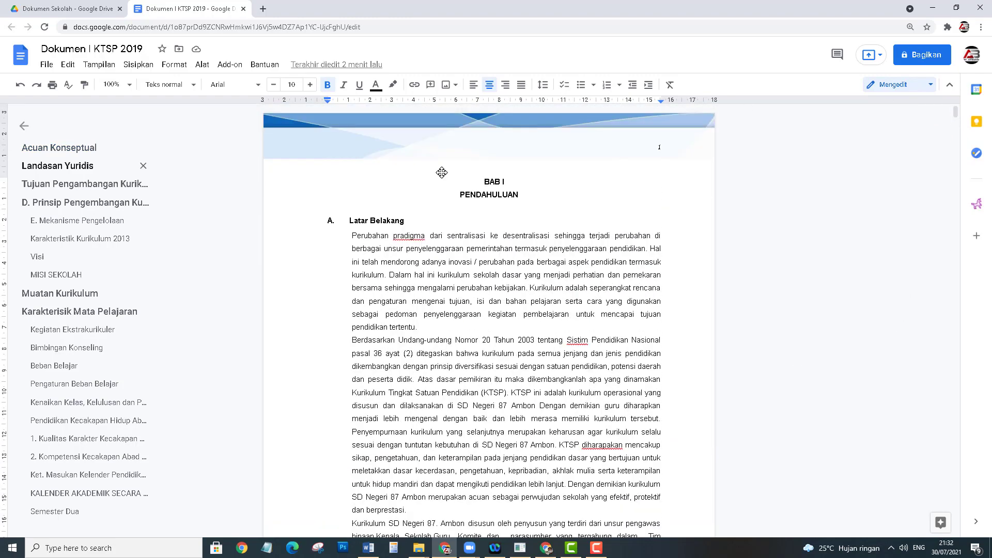
pyautogui.click(416, 264)
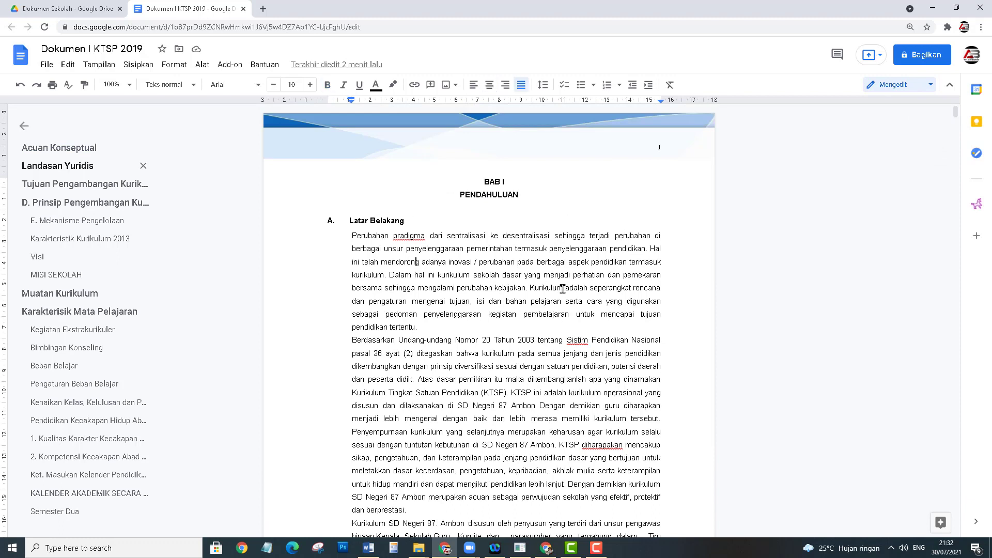
pyautogui.click(506, 300)
# Run the spelling and grammar check from the Alat menu
pyautogui.click(202, 67)
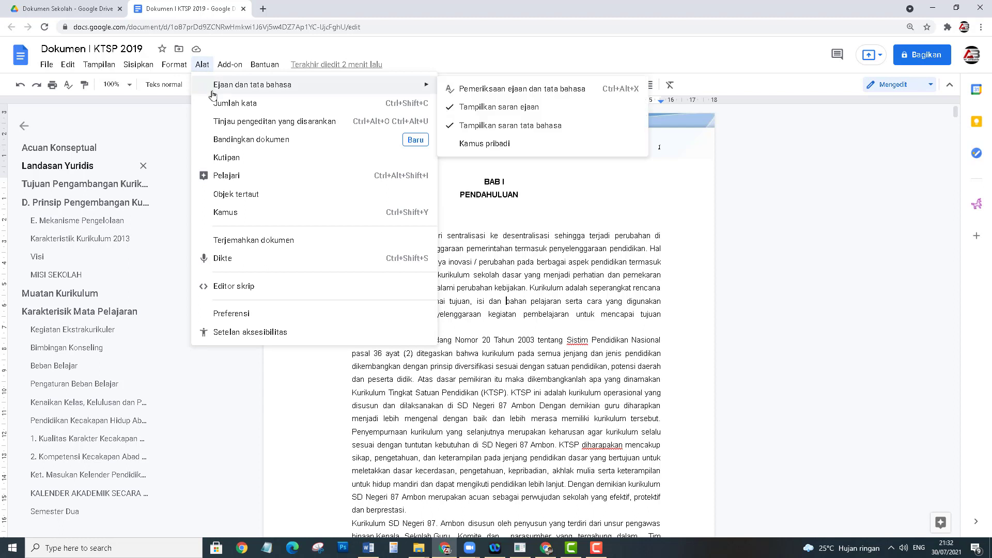
pyautogui.moveTo(253, 85)
pyautogui.click(512, 89)
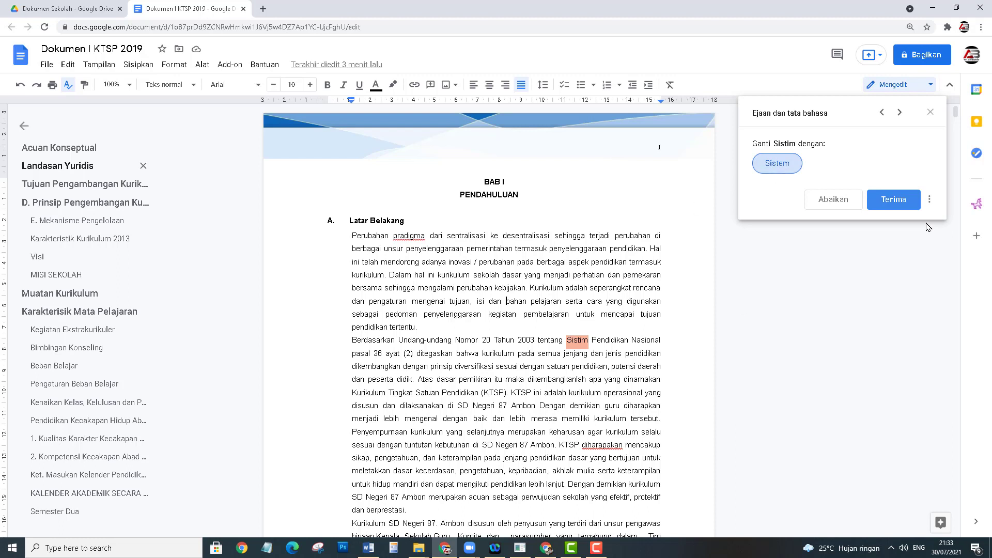
# Accept the suggestions for Sistim (Sistem), diharapkan, nilainilai (nilai nilai) and keberagaman
pyautogui.click(895, 202)
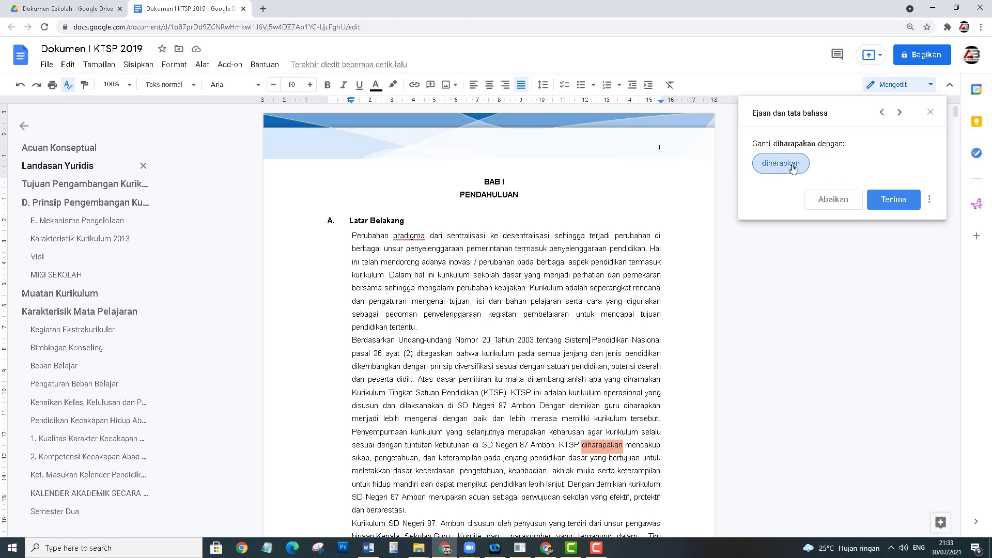
pyautogui.click(894, 201)
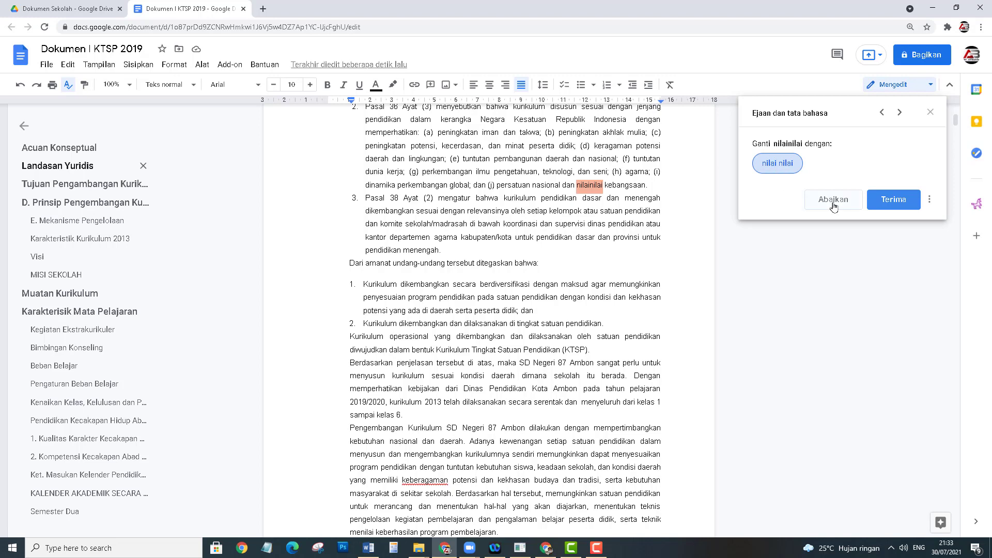
pyautogui.click(899, 207)
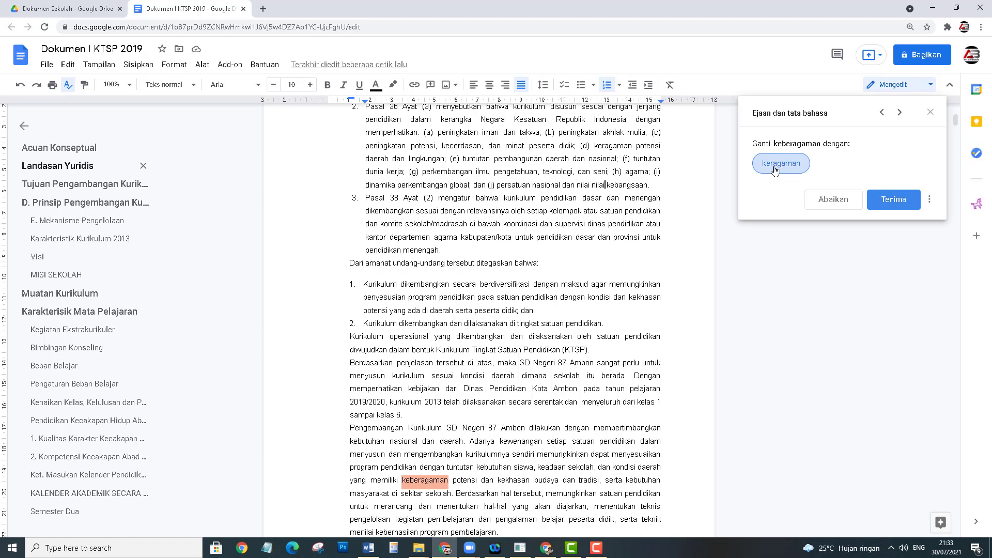
pyautogui.click(897, 202)
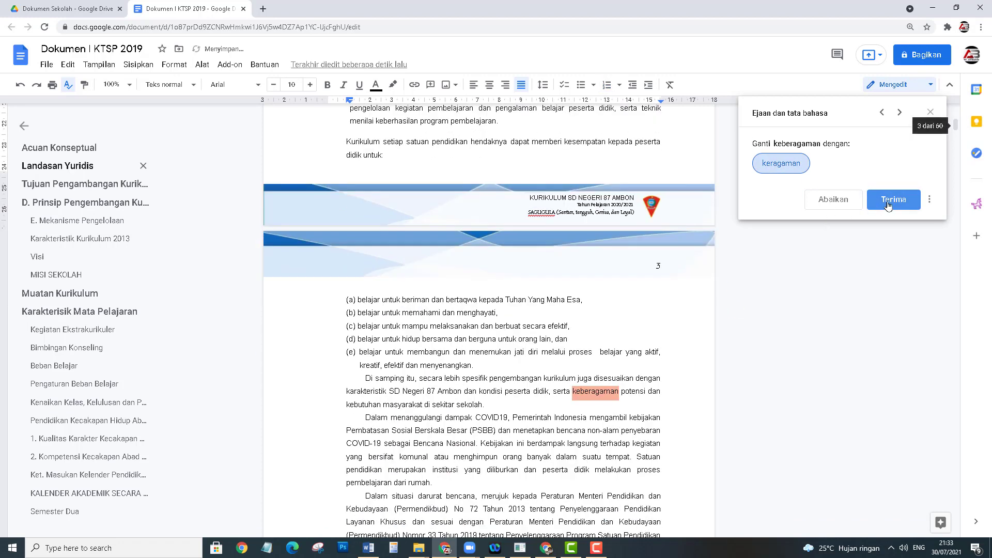
# Accept the corrections keragaman, mengkoordinasikan, pelaksanaan, menghasilkan, aturan, diintegrasikan, menyelenggarakan, ijazah and Komputer
pyautogui.click(888, 205)
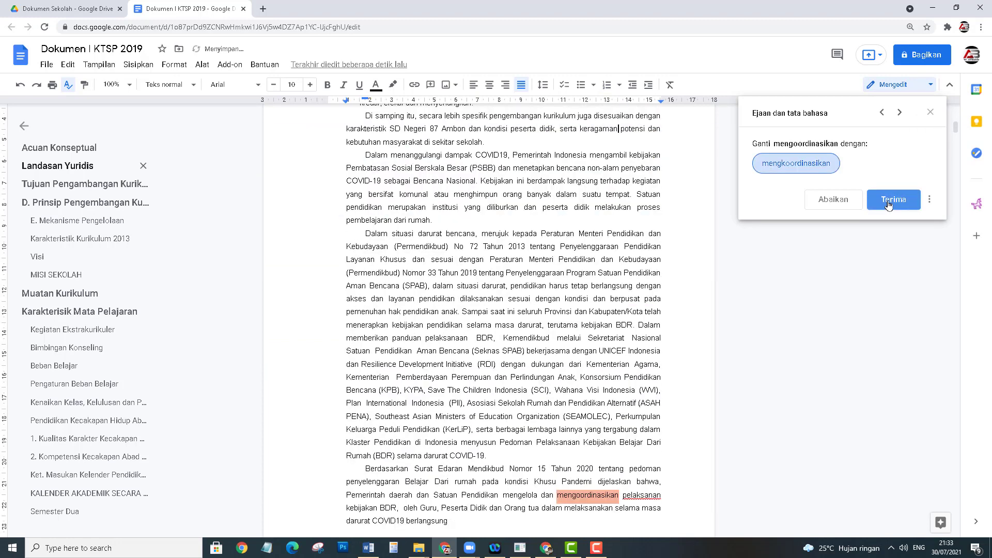
pyautogui.click(893, 204)
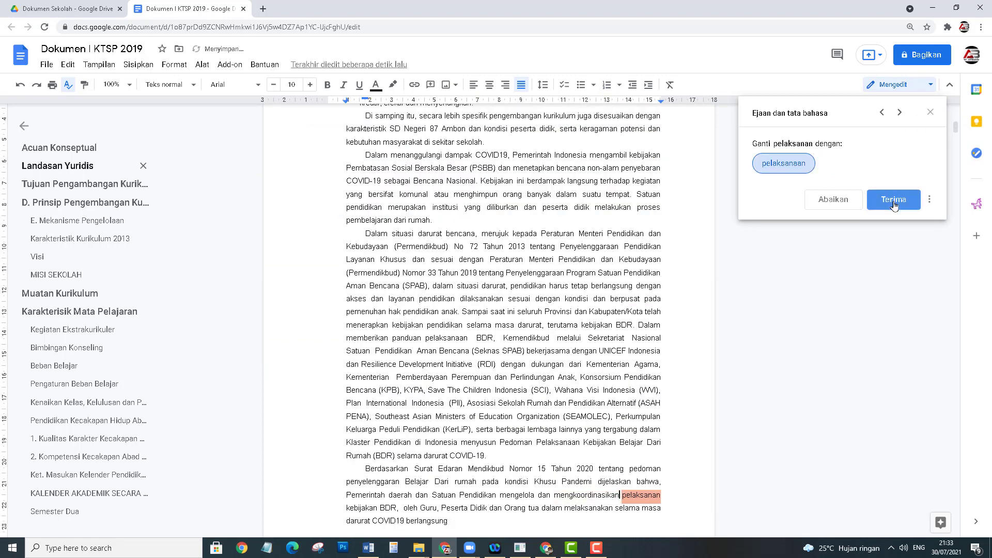
pyautogui.click(894, 204)
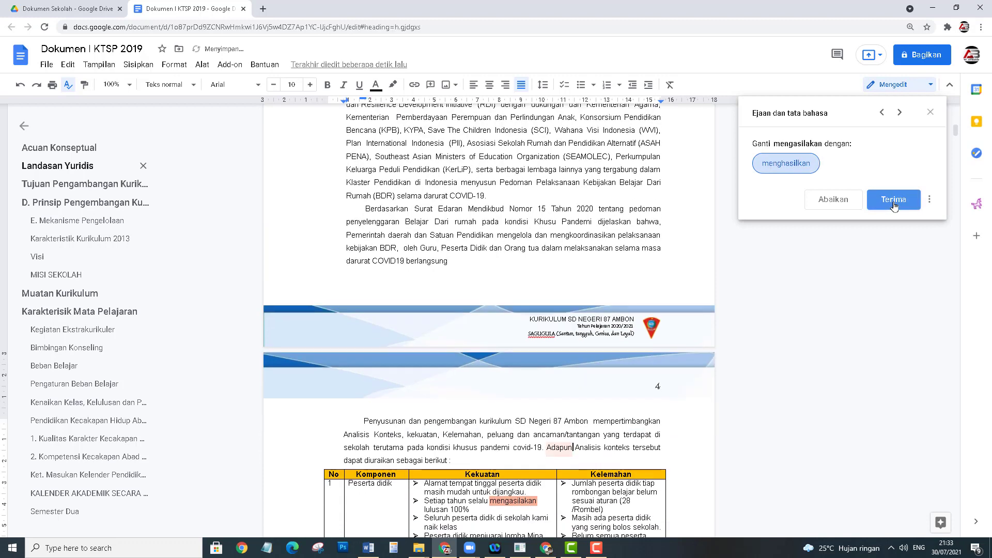
pyautogui.click(894, 205)
pyautogui.click(893, 205)
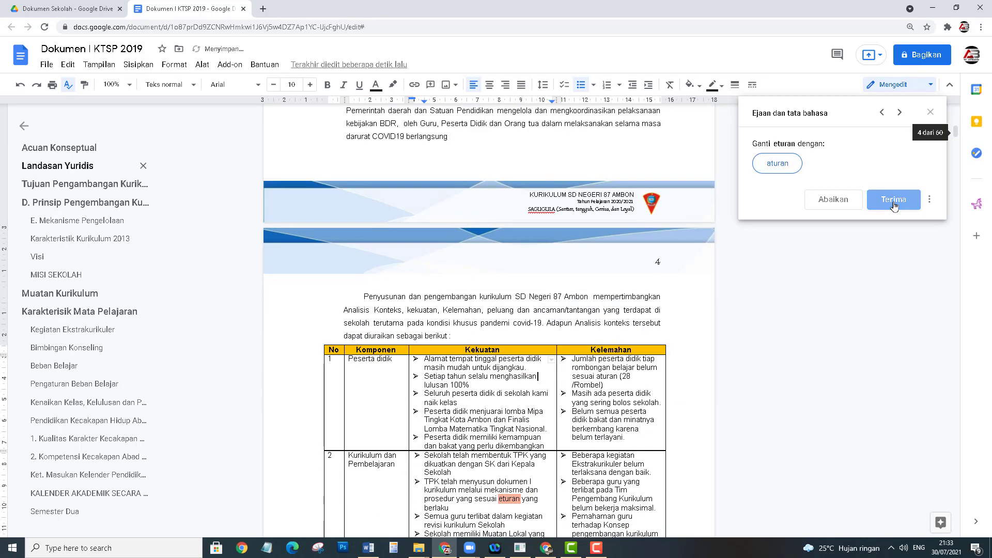
pyautogui.click(893, 204)
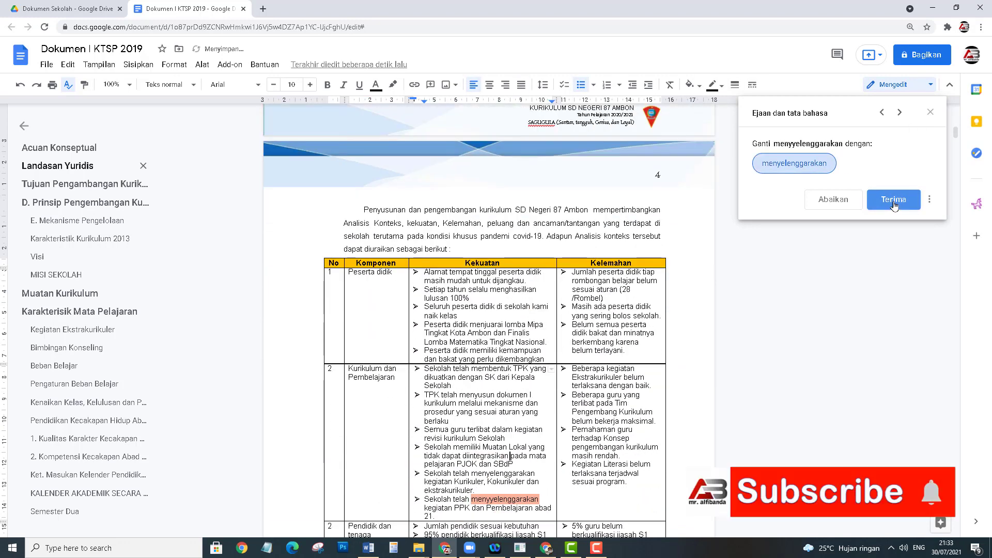
pyautogui.click(893, 204)
pyautogui.click(894, 204)
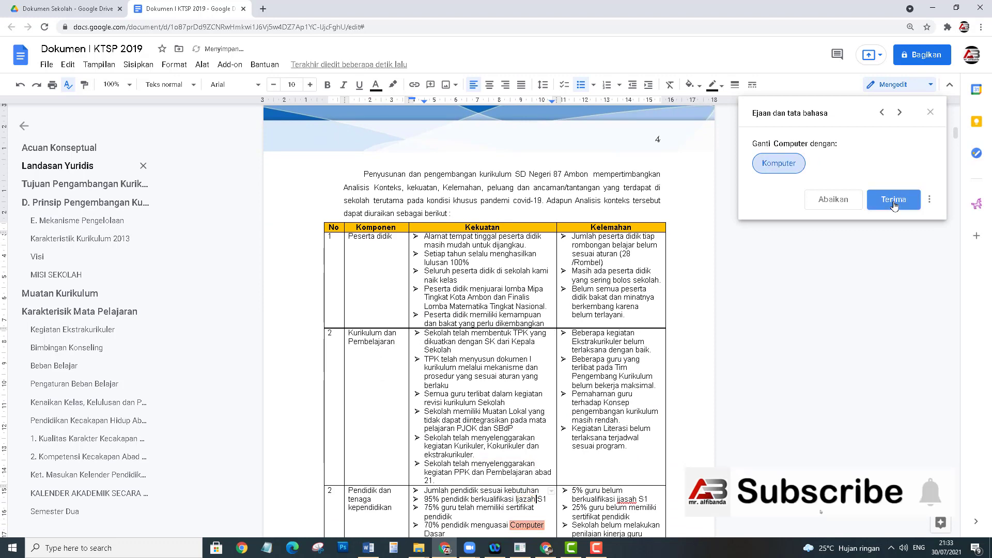
pyautogui.click(894, 205)
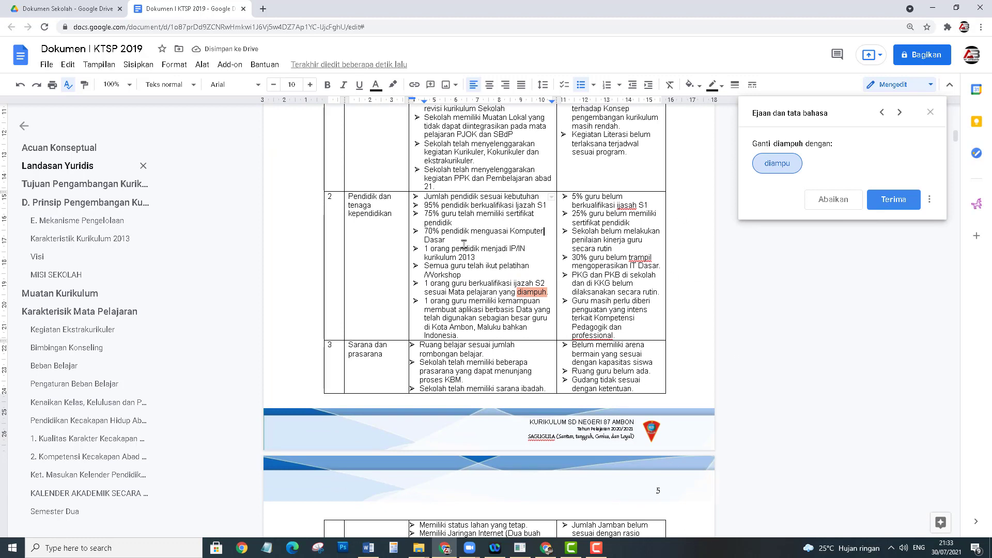
# Accept the table fixes diampu, ijazah, terampil, profesional, memiliki laporan, SAGU GULA and ditingkatkan
pyautogui.click(895, 204)
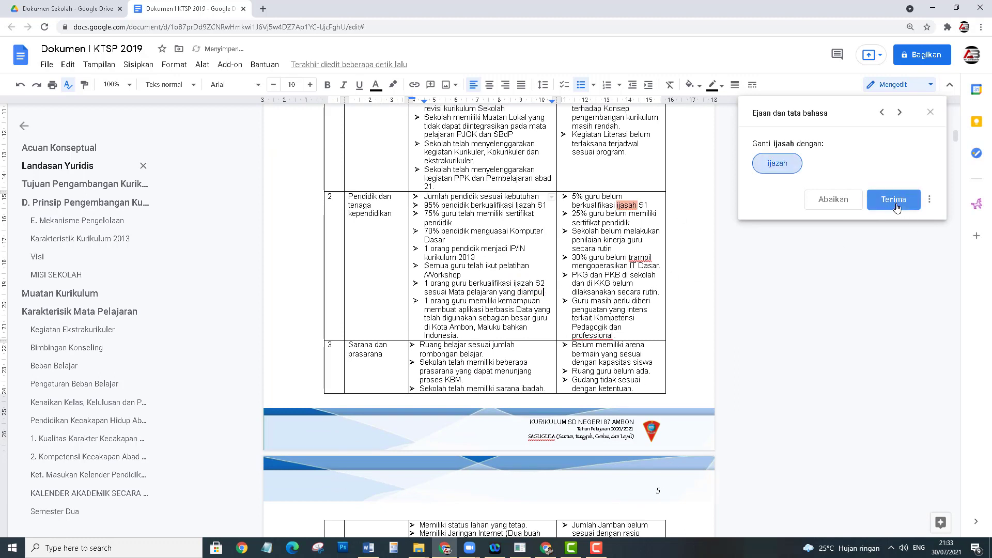
pyautogui.click(896, 207)
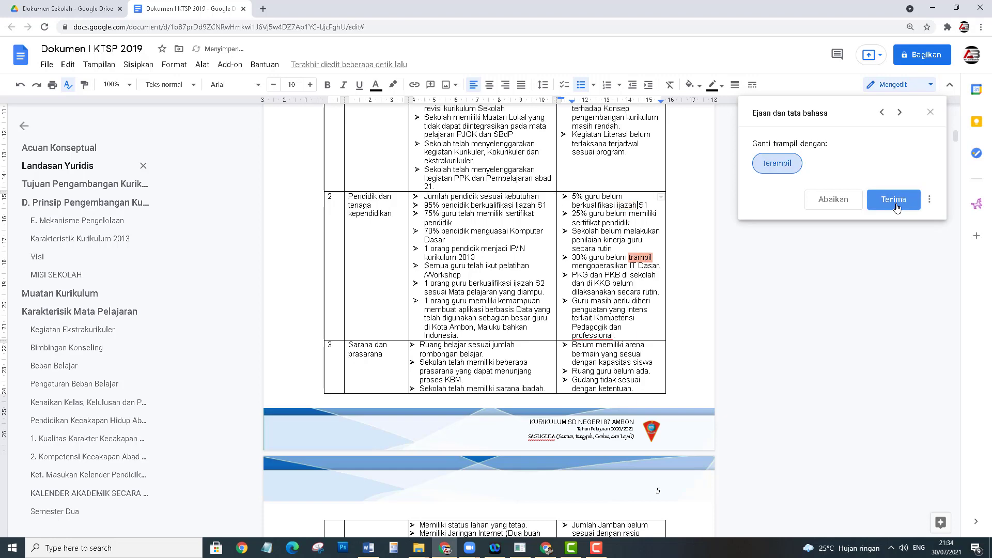
pyautogui.click(894, 200)
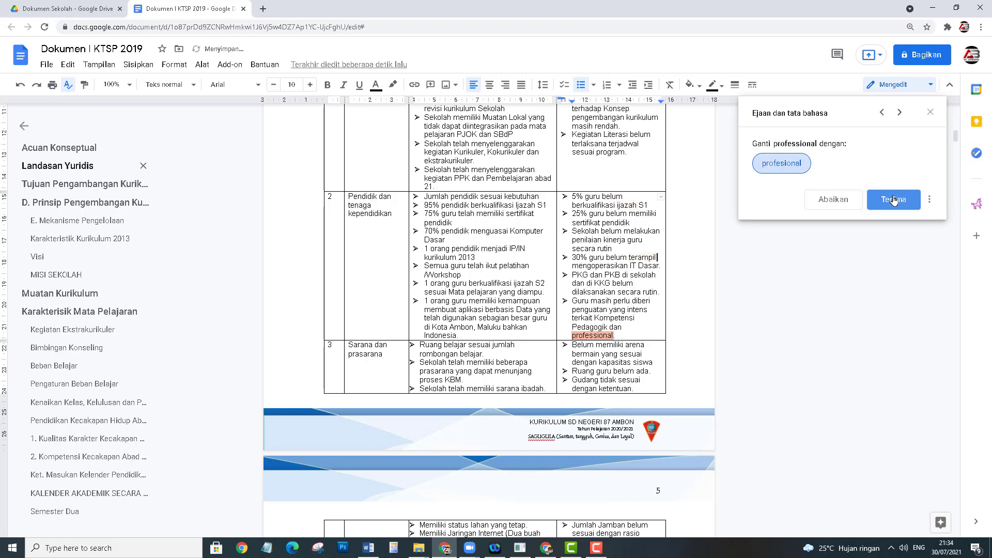
pyautogui.click(894, 200)
pyautogui.click(893, 200)
pyautogui.click(894, 200)
pyautogui.click(894, 200)
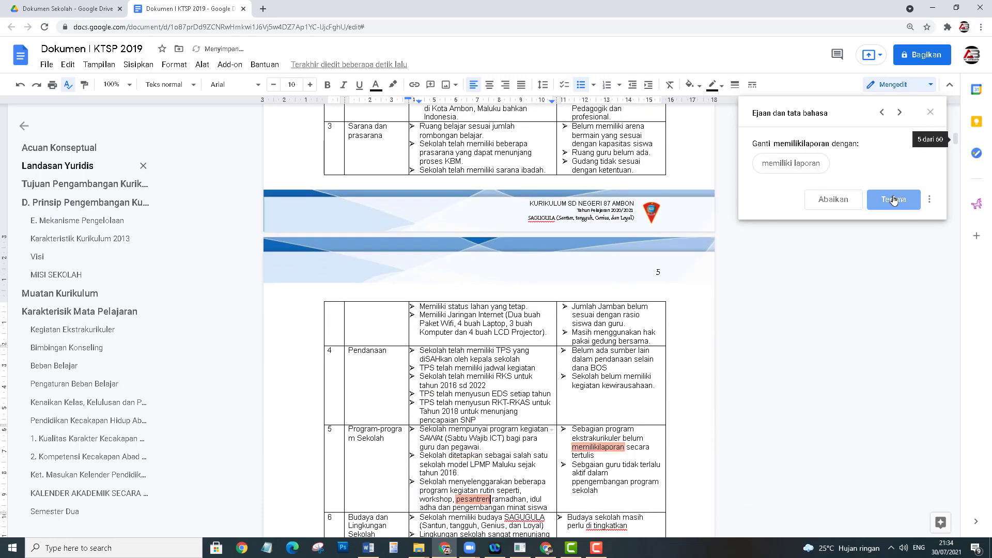
pyautogui.click(894, 200)
pyautogui.click(894, 200)
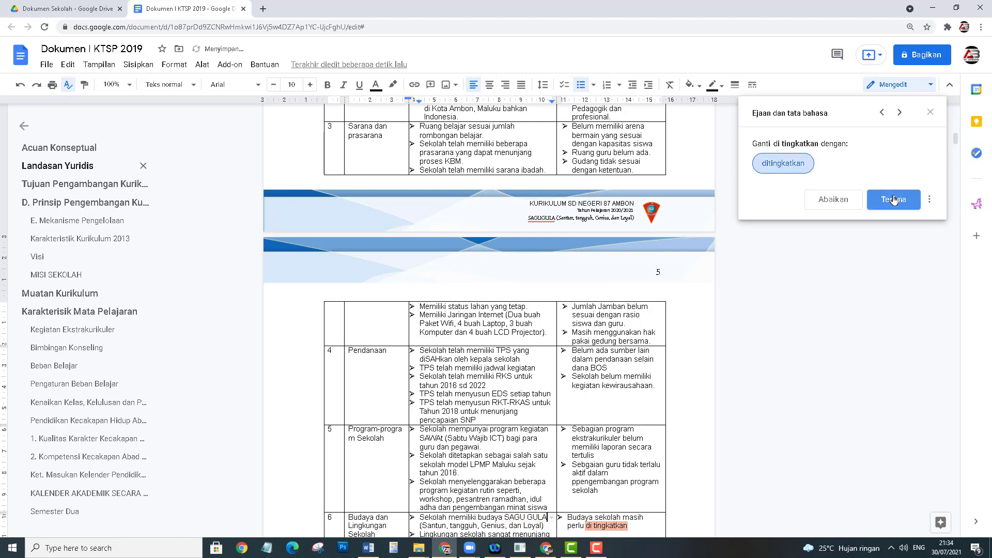
pyautogui.click(893, 200)
pyautogui.scroll(-3, 507, 472)
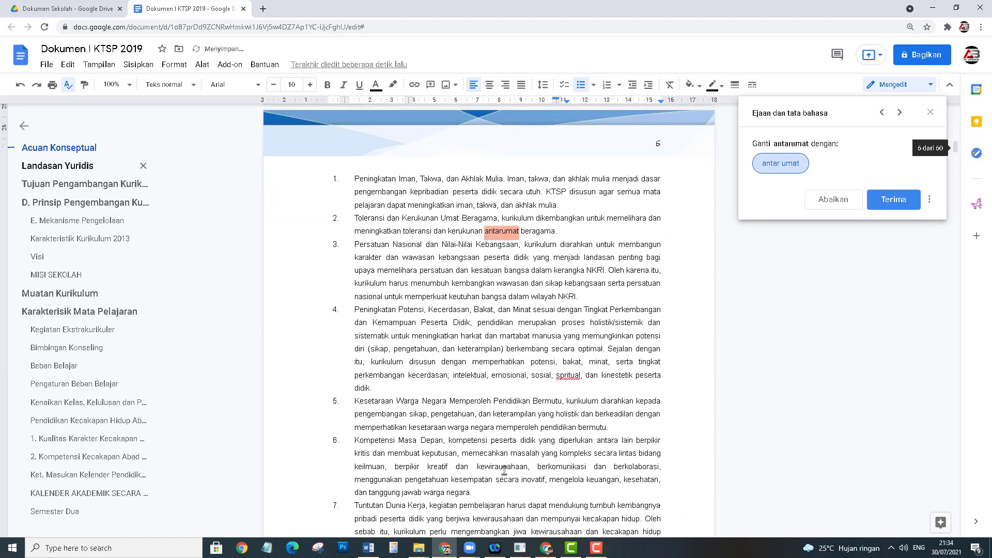
# Close the spelling check and place the cursor after 'berikut:' in Landasan Filosofis on page 8
pyautogui.click(930, 112)
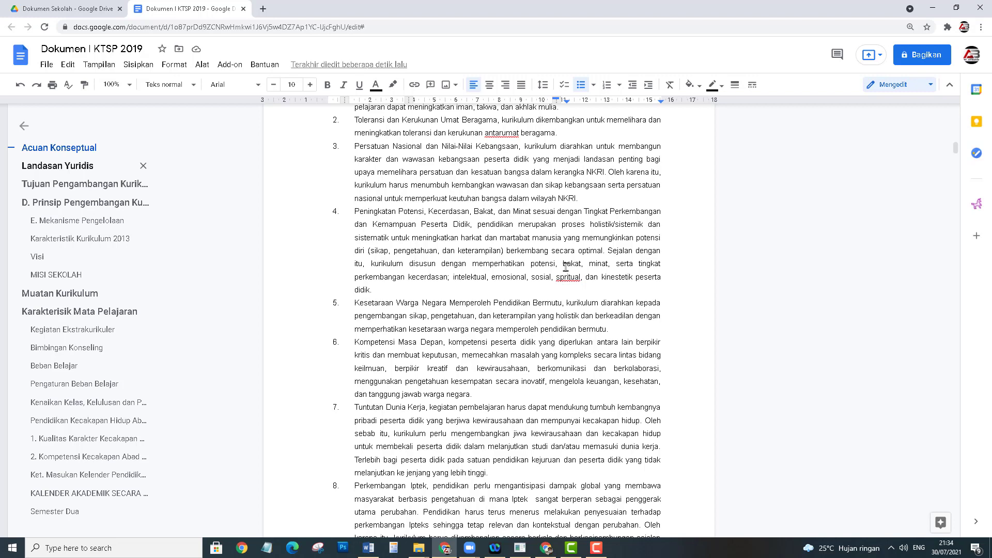
pyautogui.scroll(-2, 566, 268)
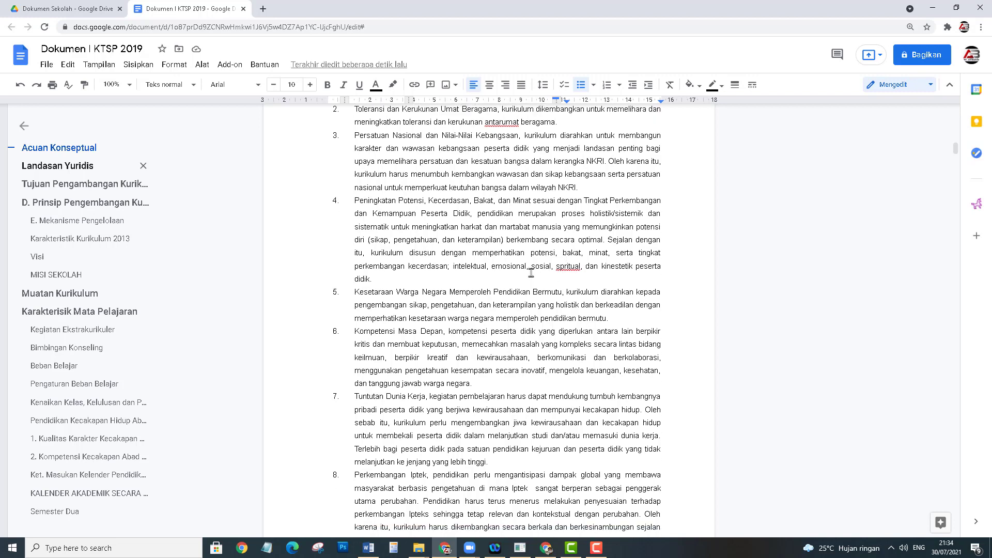
pyautogui.scroll(-4, 517, 289)
pyautogui.scroll(-2, 458, 313)
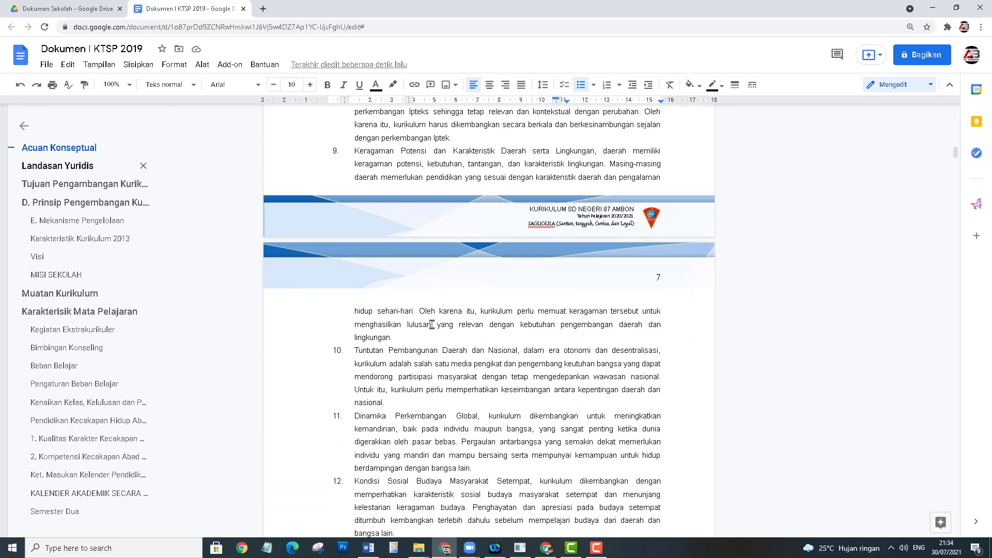
pyautogui.scroll(-3, 429, 325)
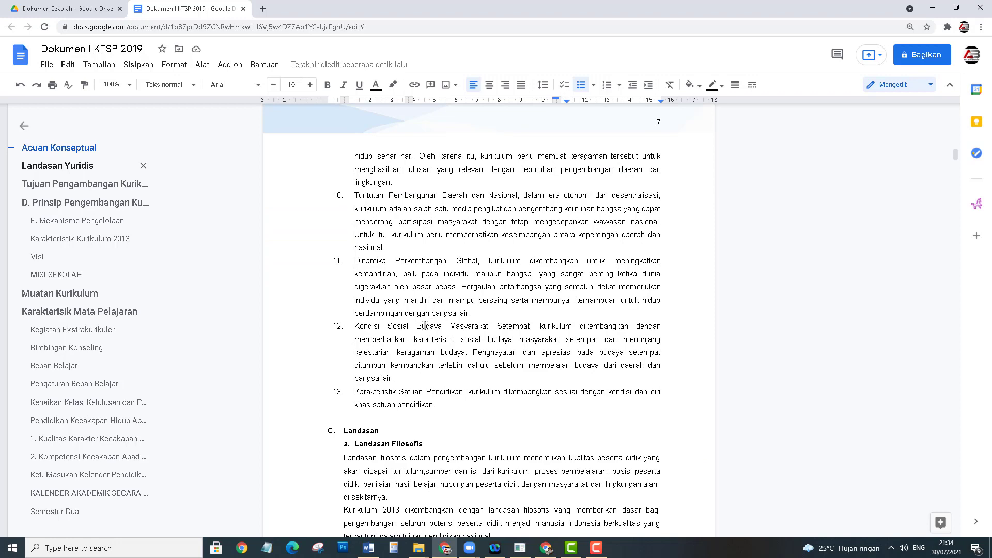
pyautogui.scroll(-1, 425, 326)
pyautogui.scroll(-2, 425, 326)
pyautogui.scroll(-1, 425, 326)
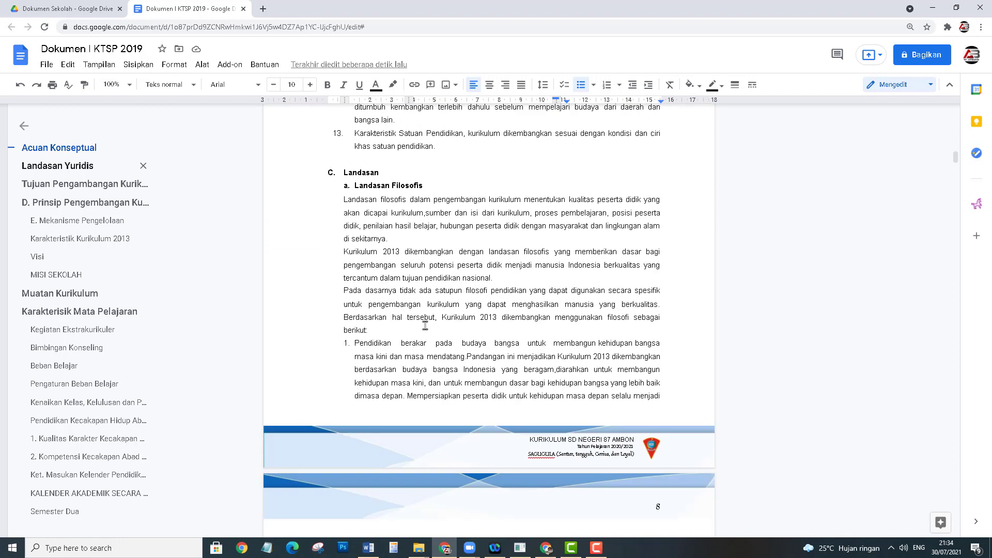
pyautogui.scroll(-3, 425, 325)
pyautogui.scroll(-1, 425, 326)
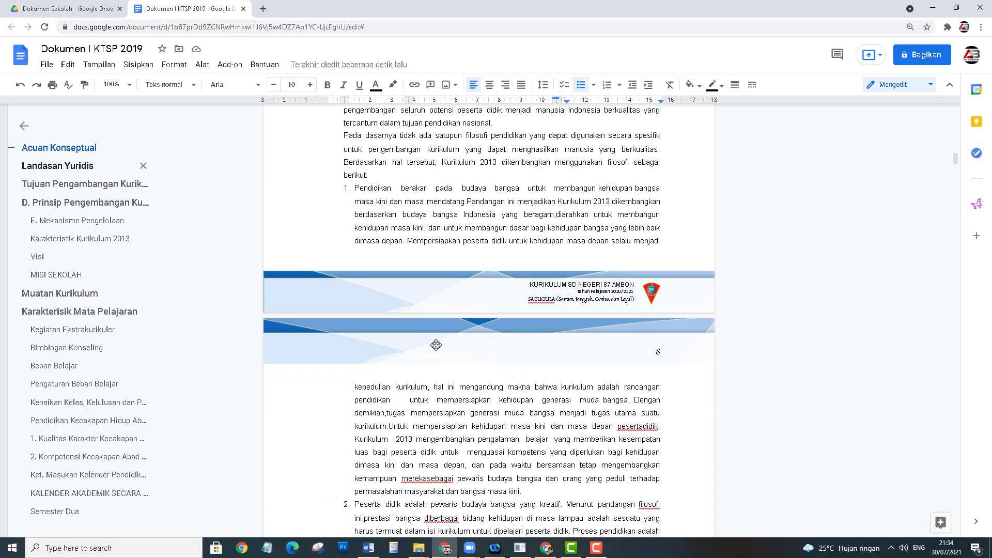
pyautogui.click(546, 173)
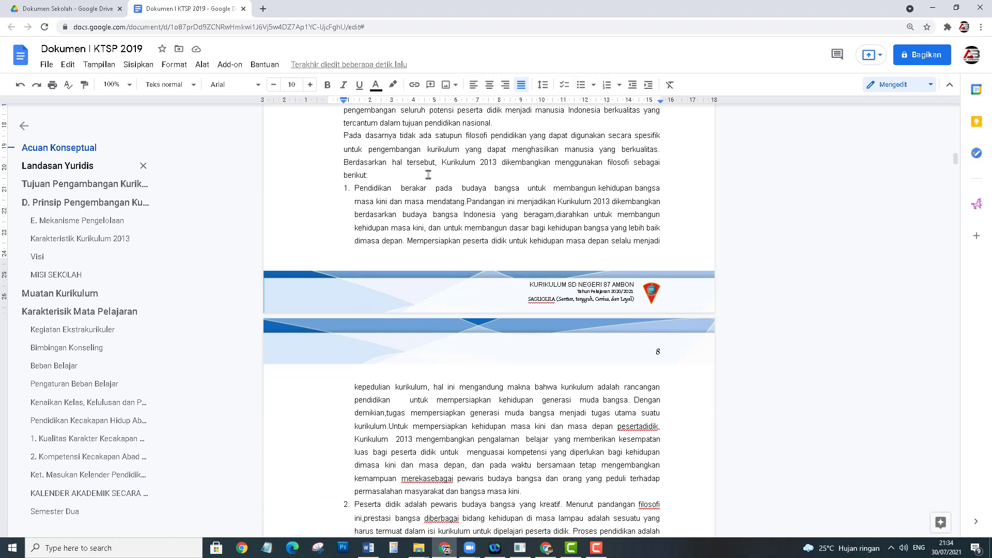